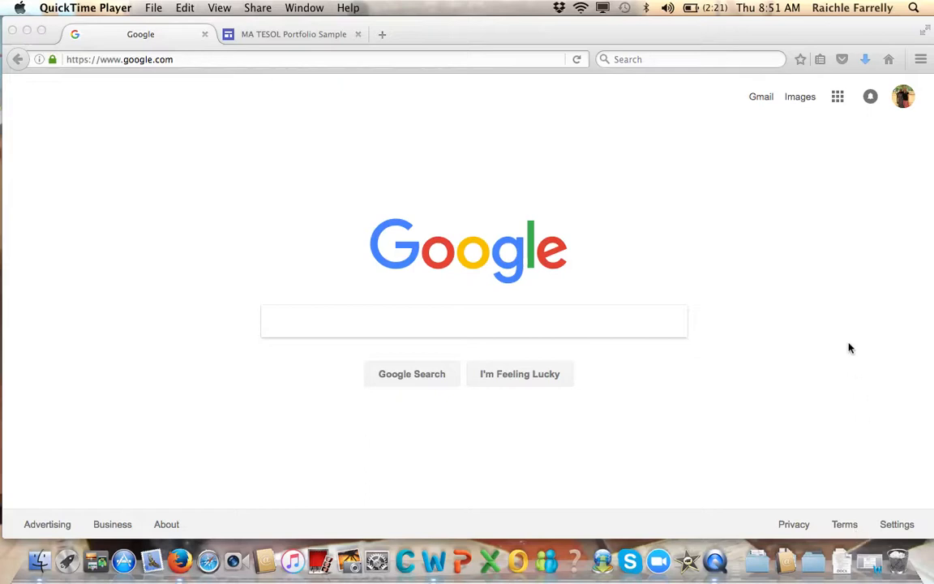
- Go to Google Drive and create a new blank Google Sites site
left_click(837, 98)
left_click(837, 98)
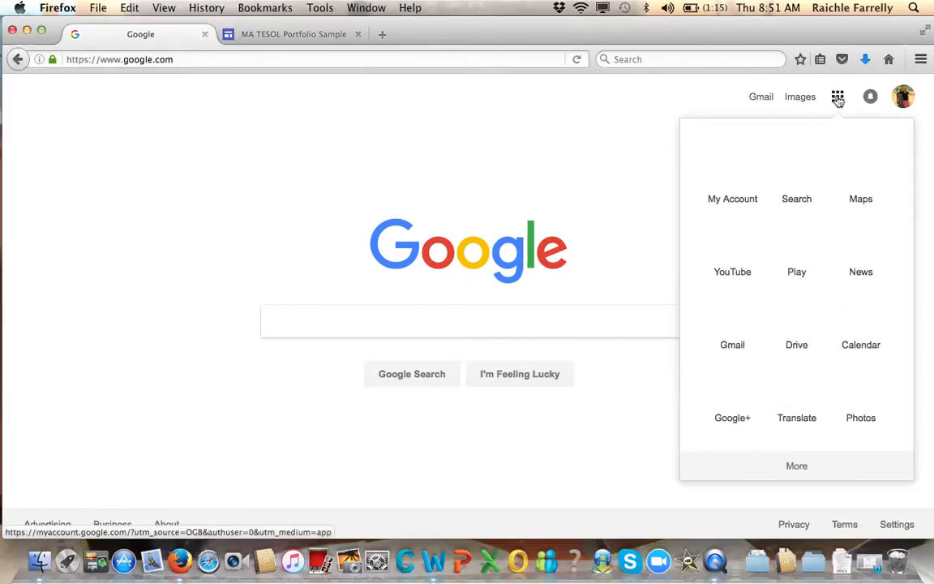
left_click(802, 320)
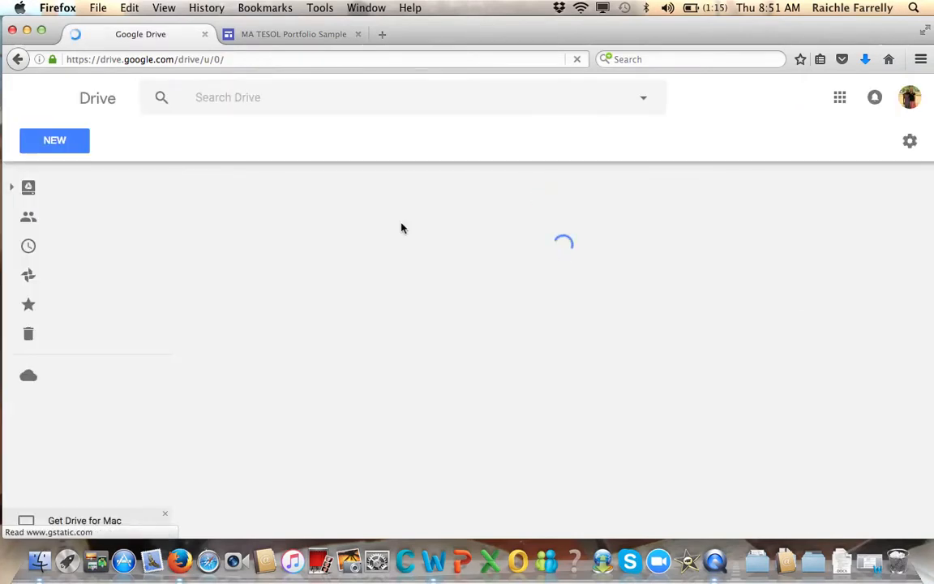
left_click(55, 141)
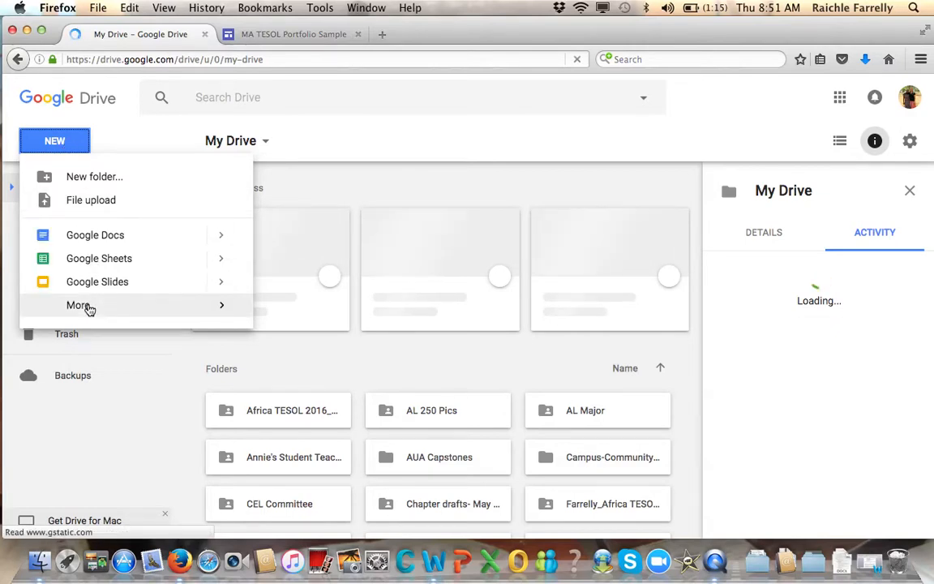
mouse_move(89, 309)
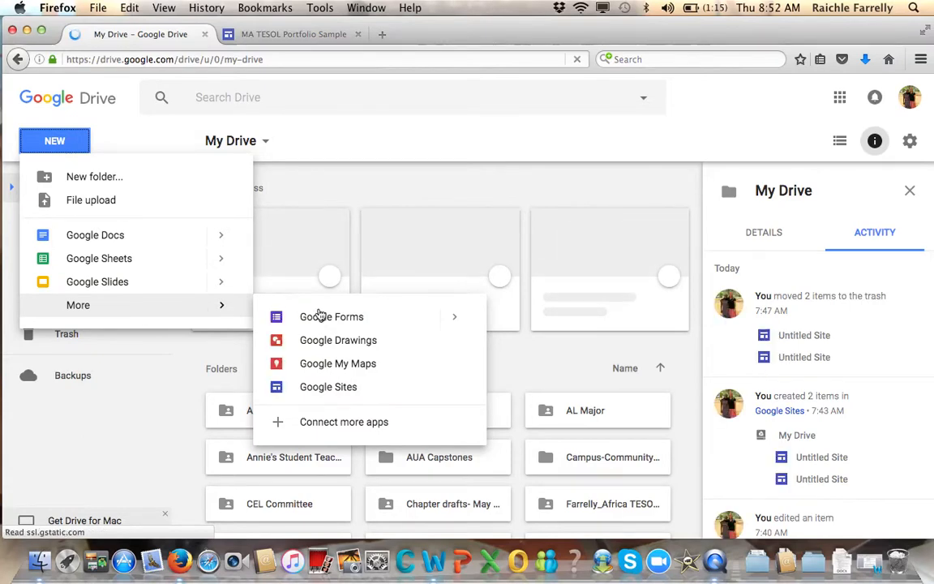
left_click(336, 391)
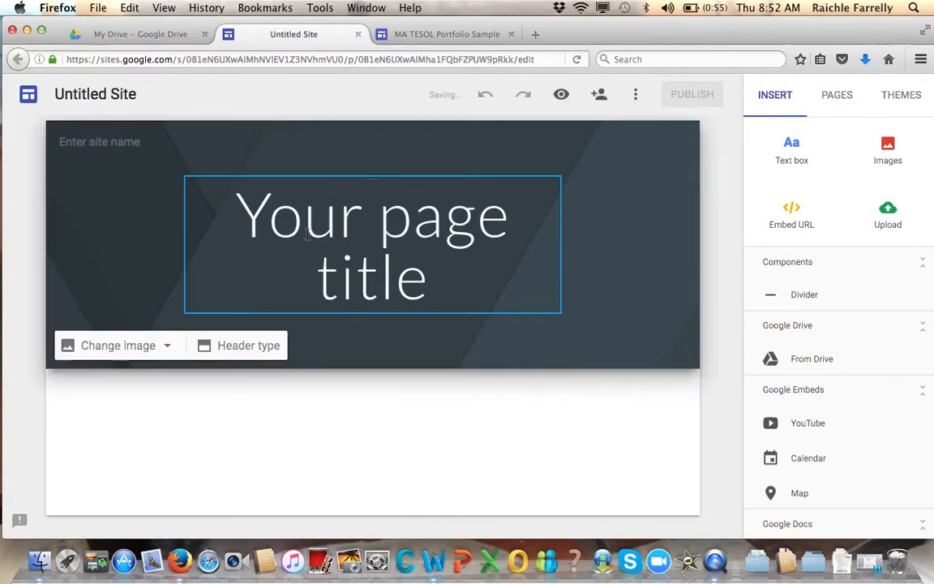
- Replace the home page's placeholder title with the site owner's surname followed by "_MA TESOL"
left_click(329, 225)
double_click(329, 230)
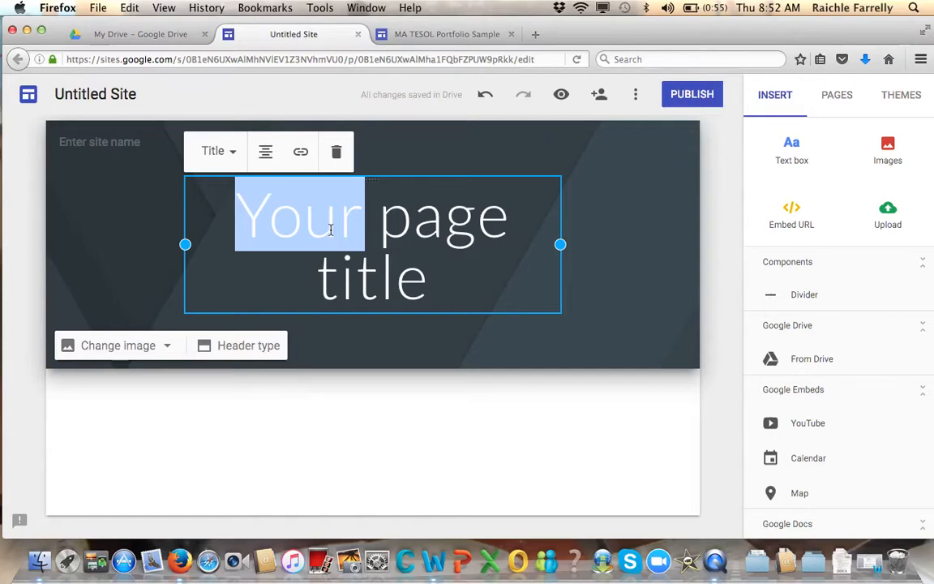
left_click_drag(469, 306, 221, 186)
type("Farre")
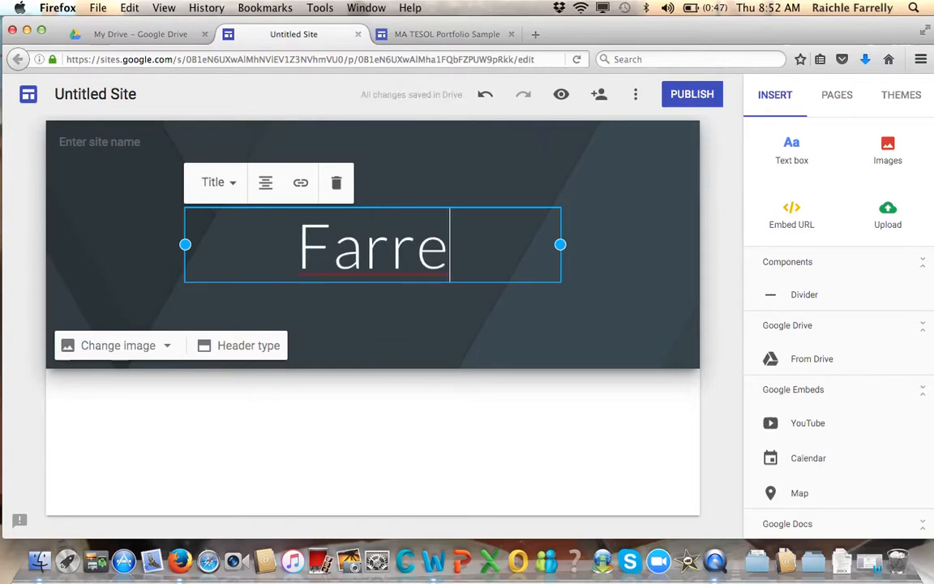
type("lly_MA")
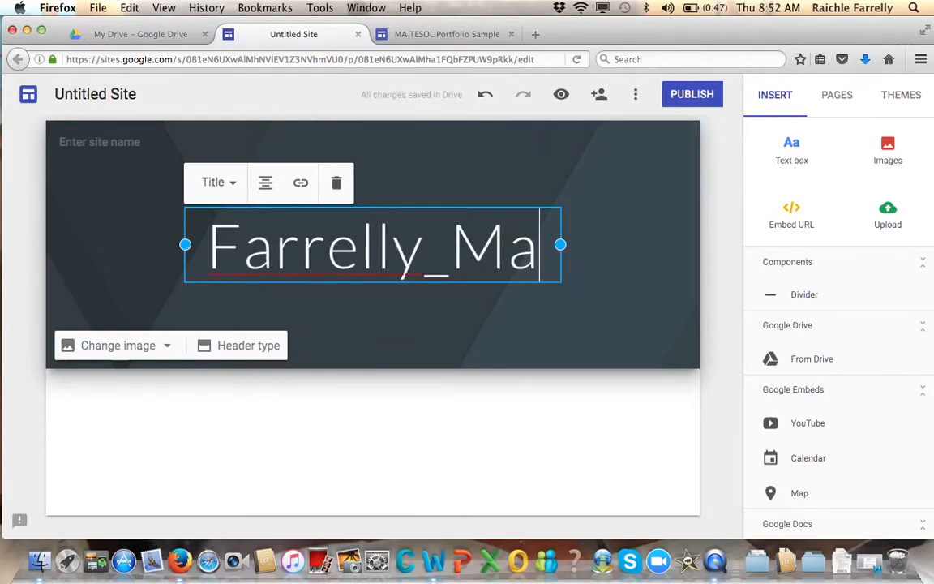
type(" TESOL")
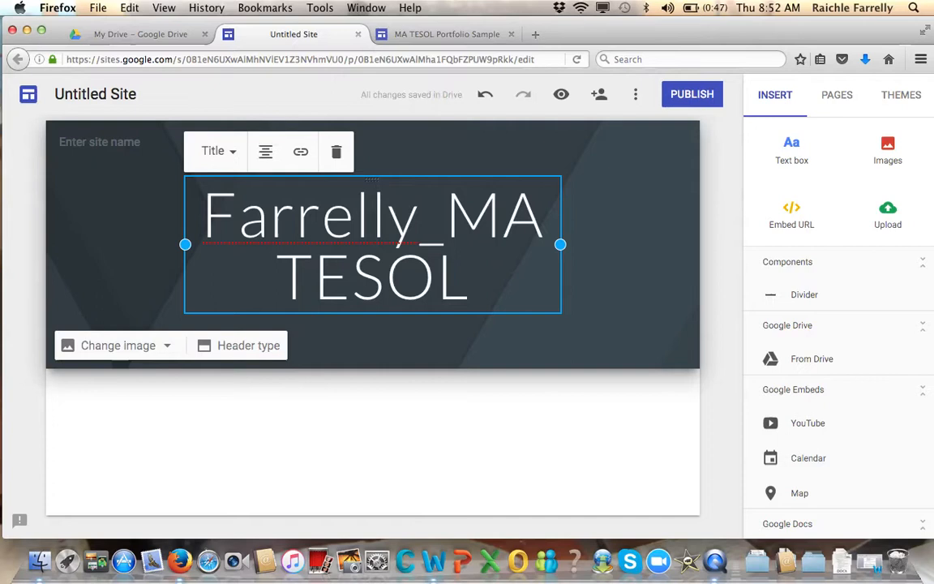
left_click(373, 360)
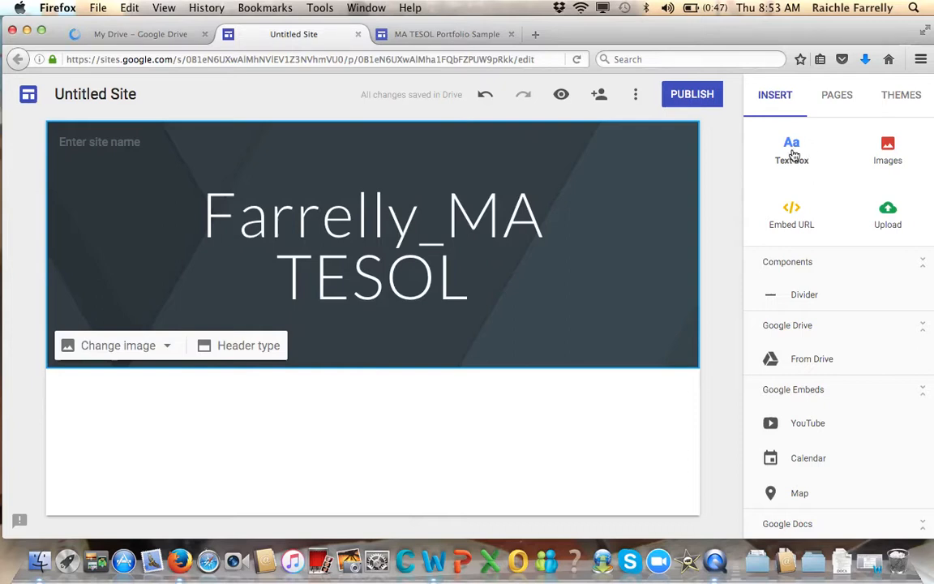
- Add a text box below the home page header reading "Welcome to my MA TESOL Portfolio. In this Portfolio ..."
left_click(792, 151)
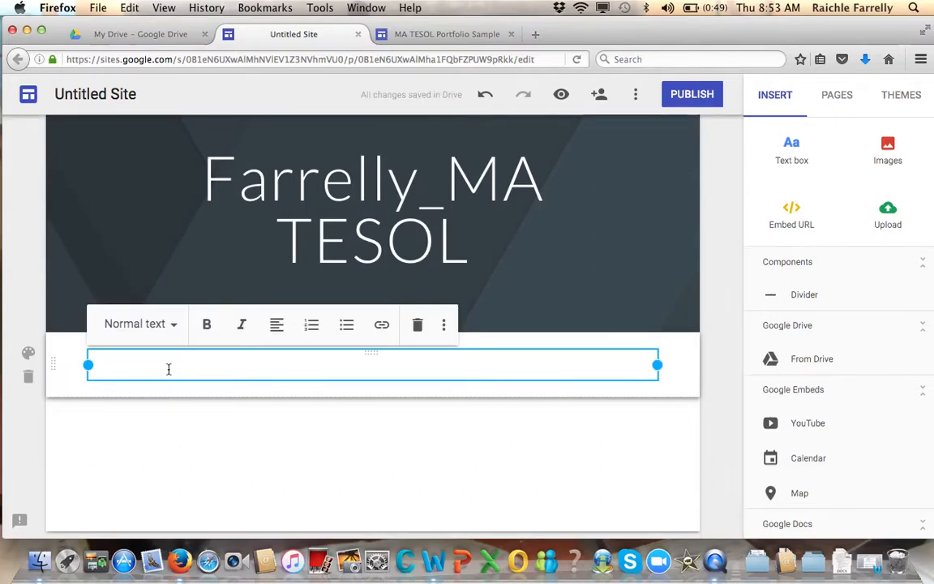
type("Welc")
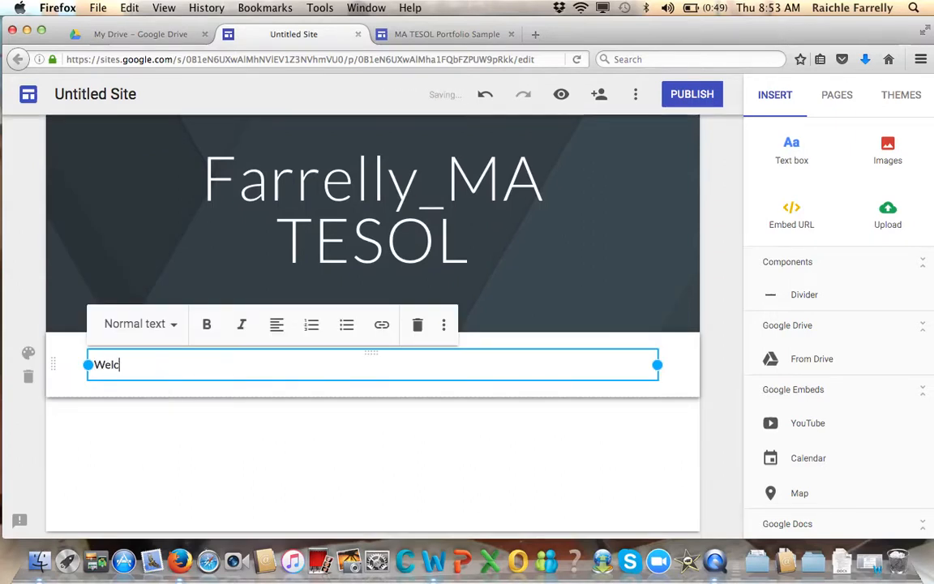
type("ome to my MA TESO")
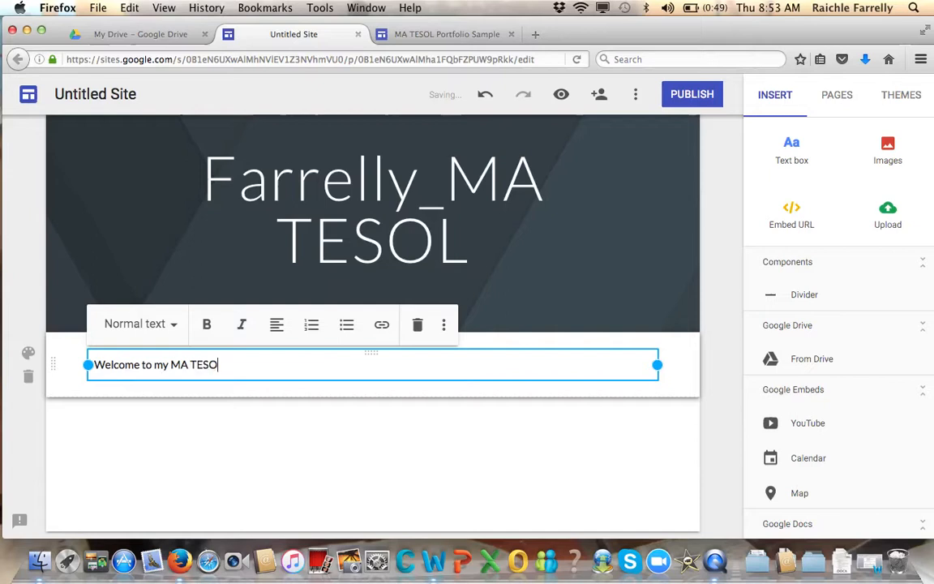
type("L Portfolio. In this Po")
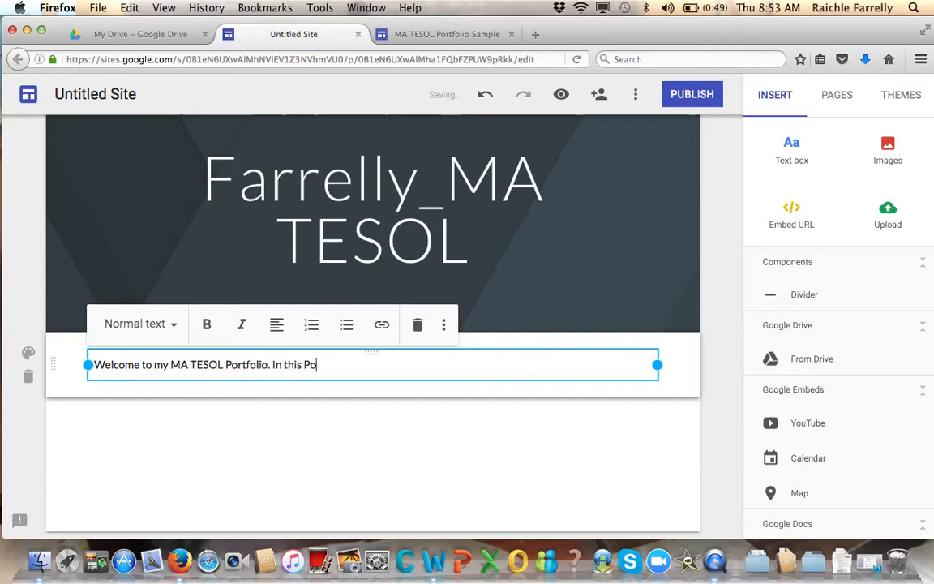
type("rtfolio ...")
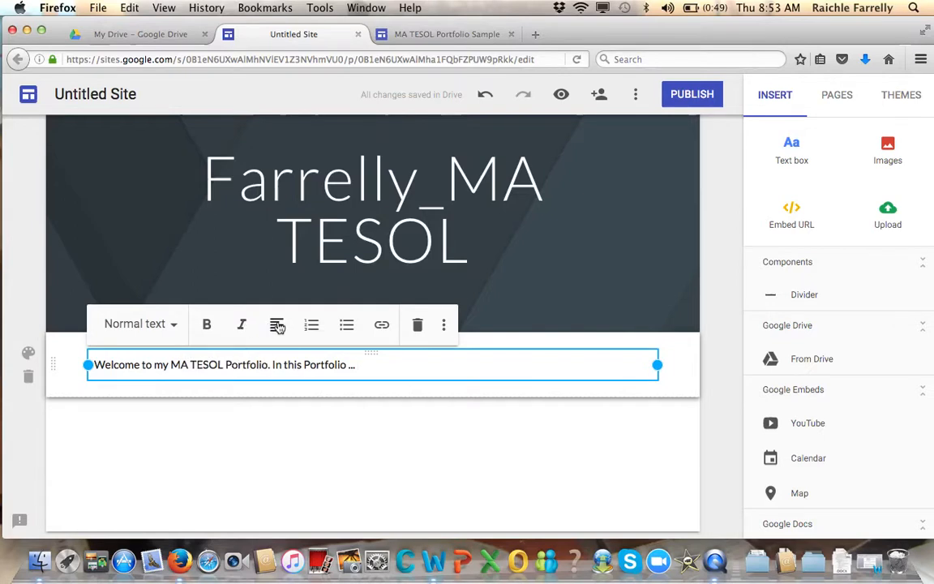
- Try the Title and Heading text styles on the welcome text, and set it to Subheading
left_click(168, 323)
left_click(136, 378)
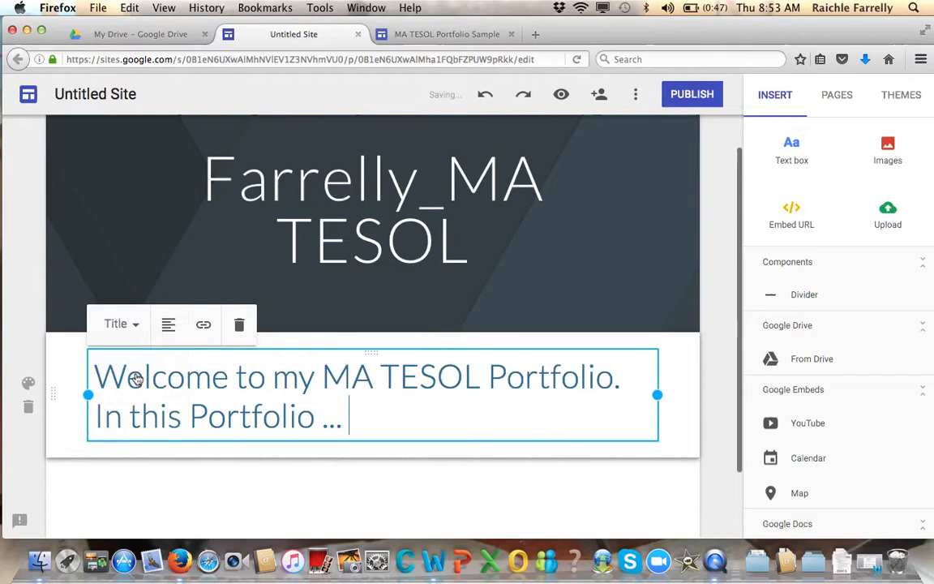
left_click(136, 327)
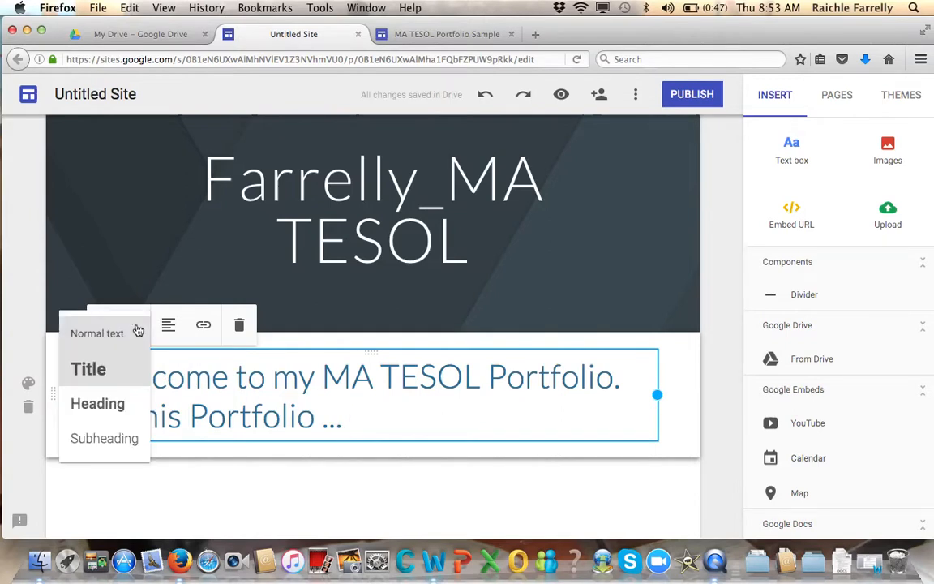
left_click(115, 410)
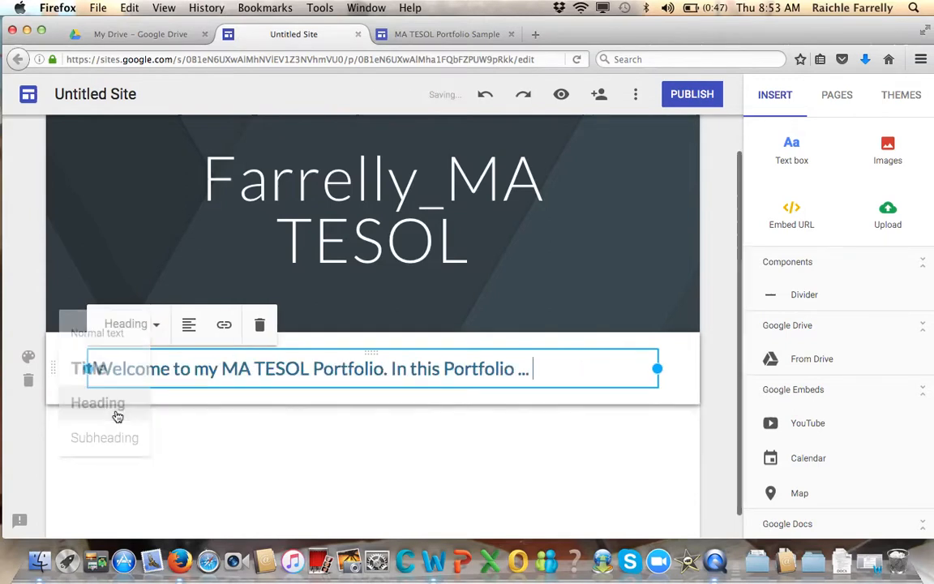
left_click(130, 328)
left_click(121, 446)
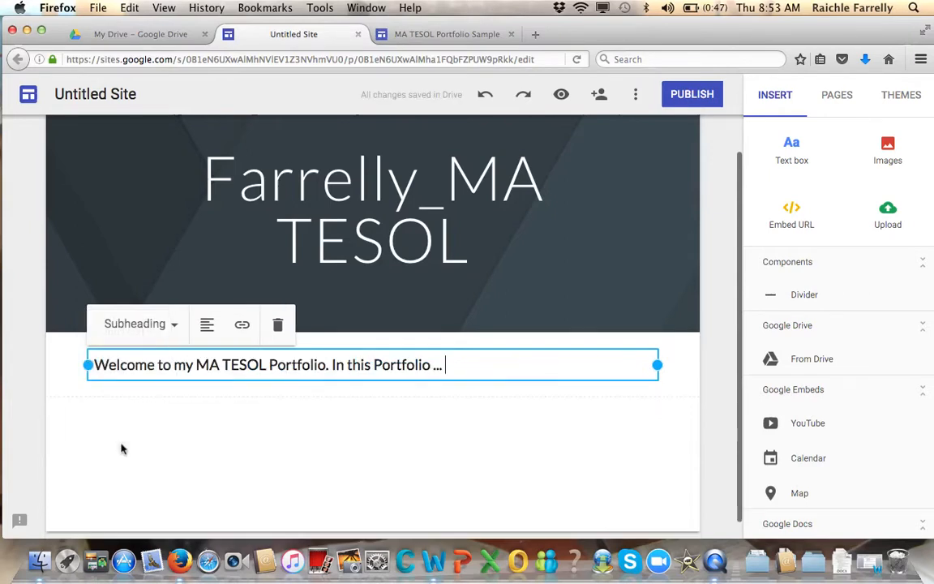
mouse_move(130, 359)
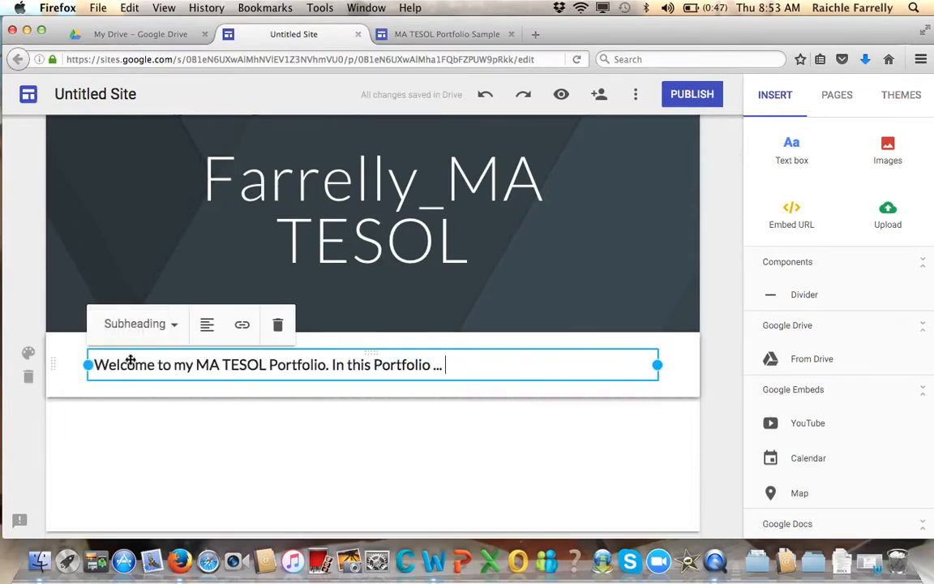
- Try the Emphasis 2 and Emphasis 1 section styles on the welcome section, and return it to Regular
left_click(28, 354)
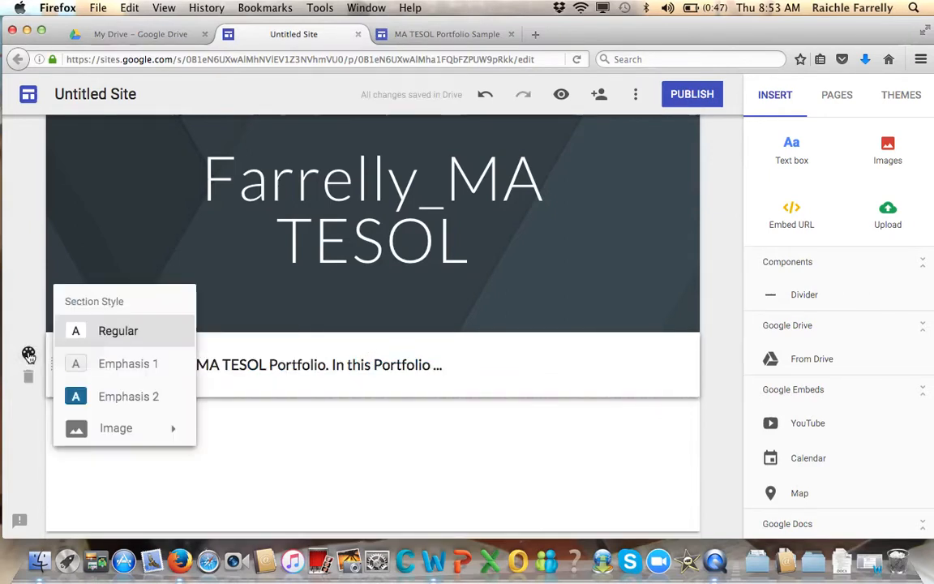
left_click(121, 397)
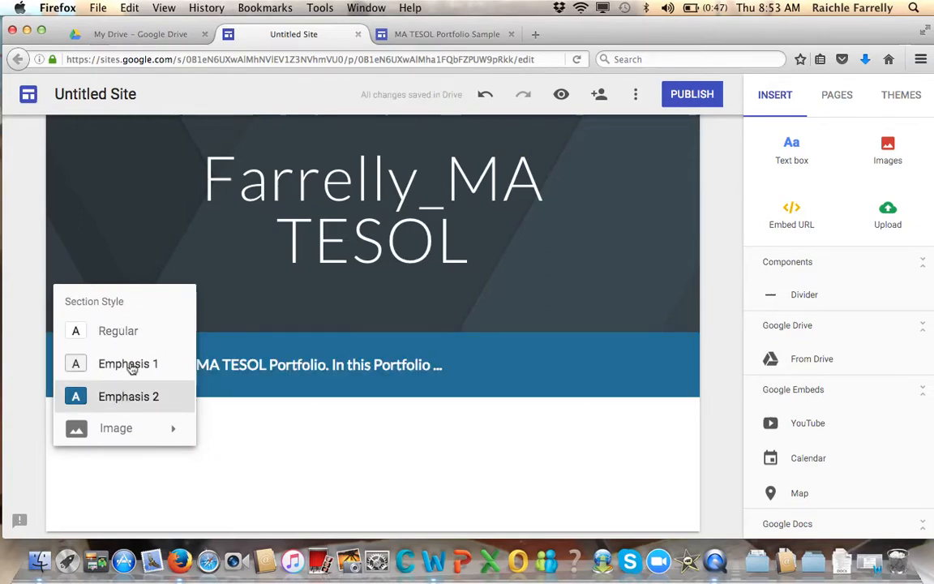
left_click(129, 365)
left_click(120, 331)
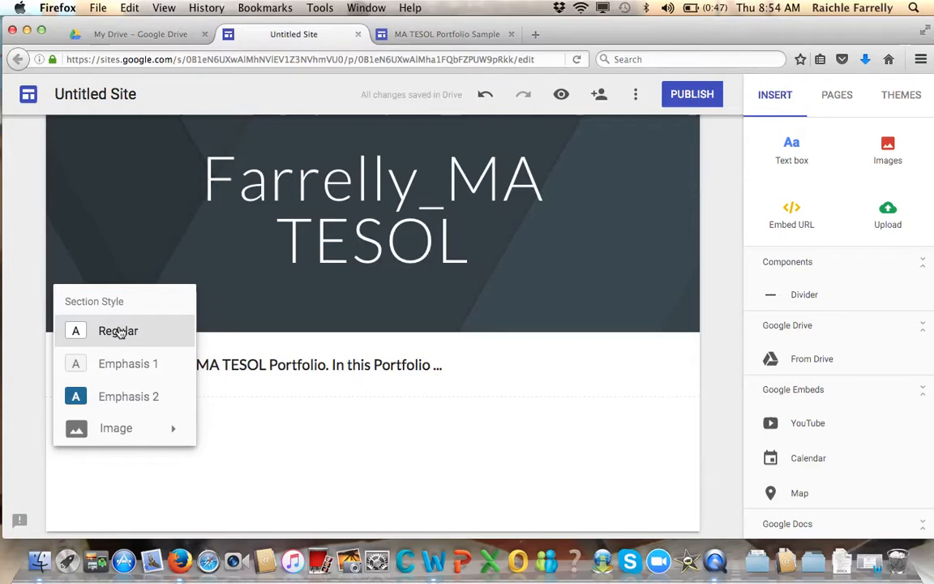
left_click(267, 440)
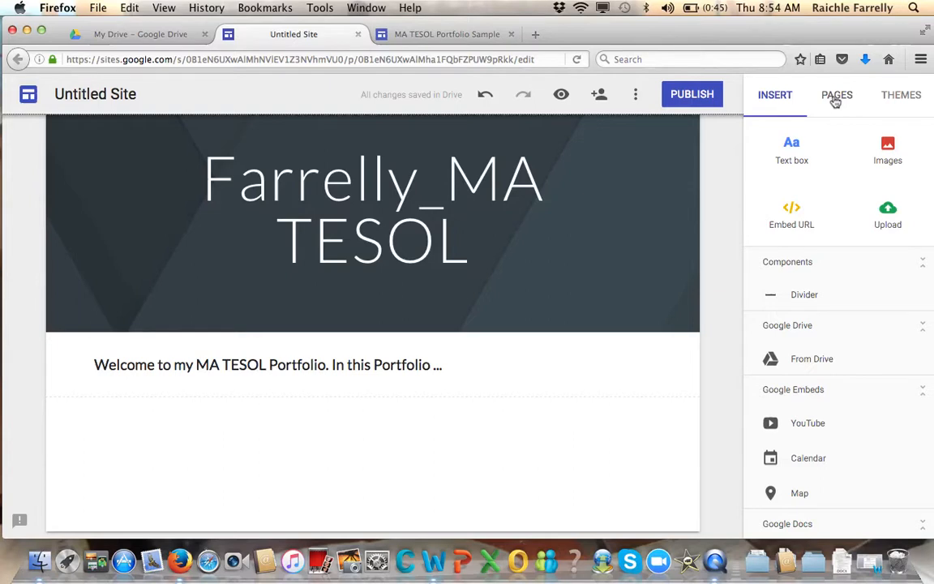
- Add a new page named "Part I: Introduction" to the site
left_click(835, 98)
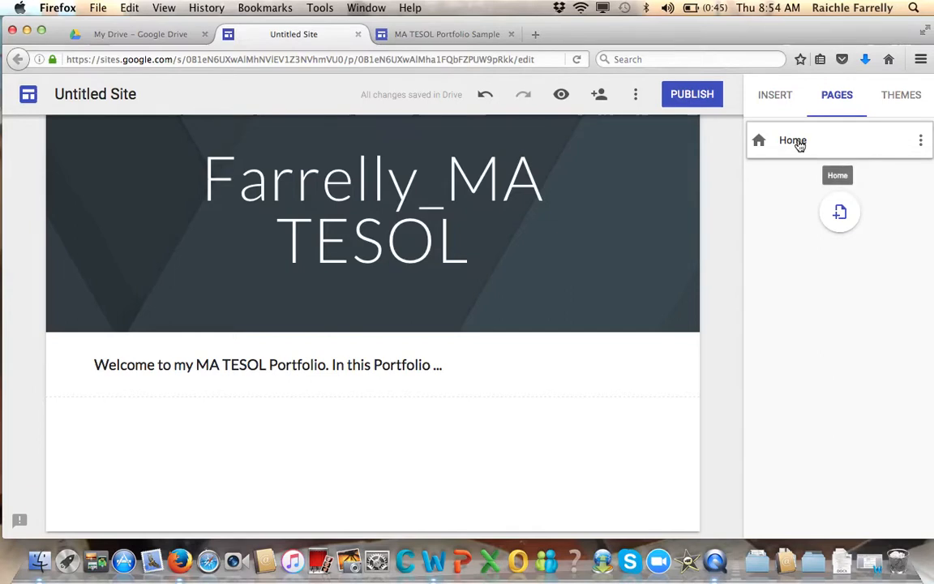
left_click(840, 213)
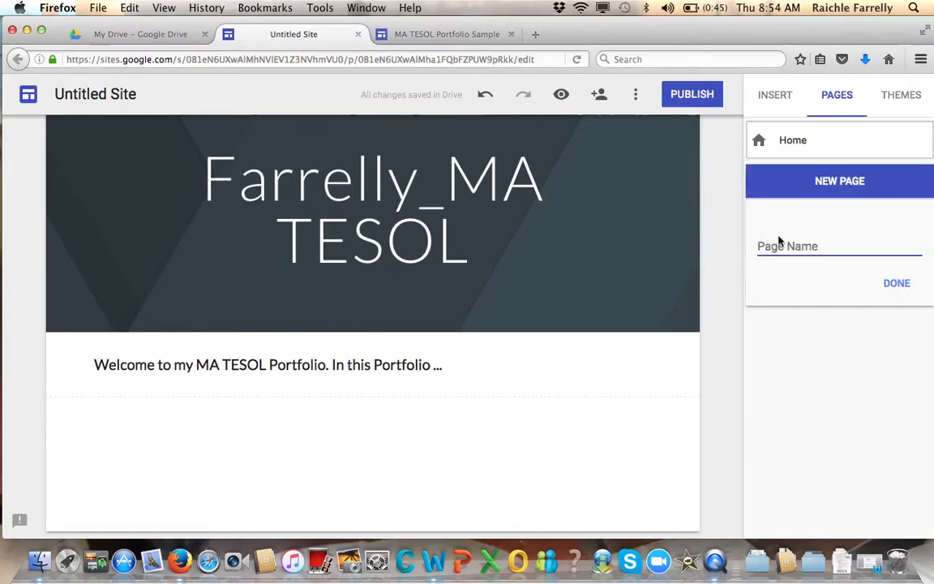
type("Part I: Introduction")
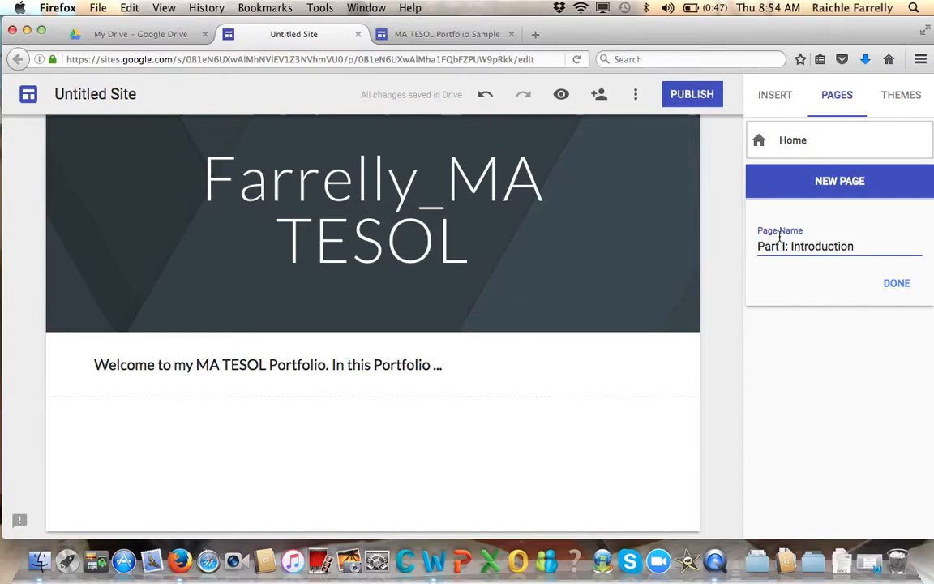
left_click(897, 285)
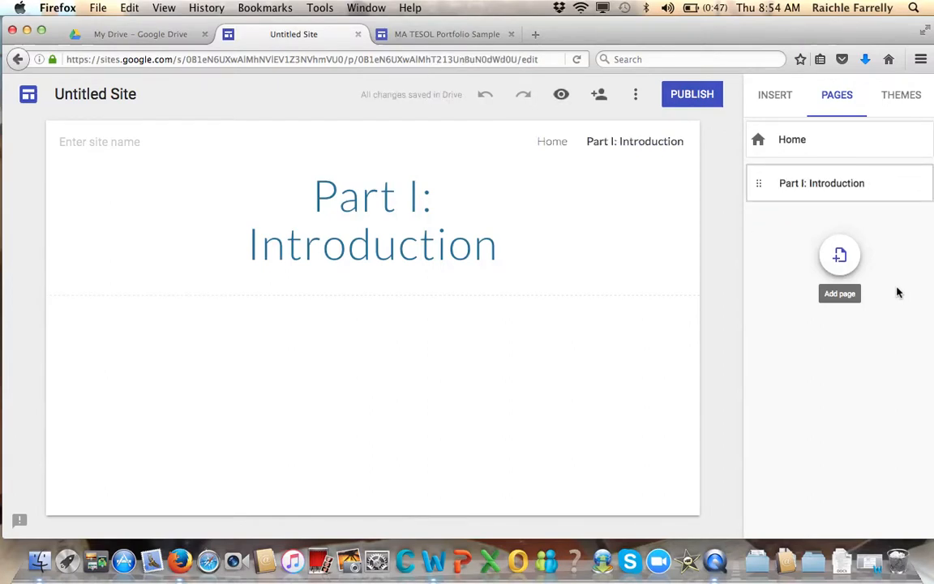
- Try the Banner header type on the Part I: Introduction page, and set the header to Large banner
mouse_move(407, 208)
left_click(119, 276)
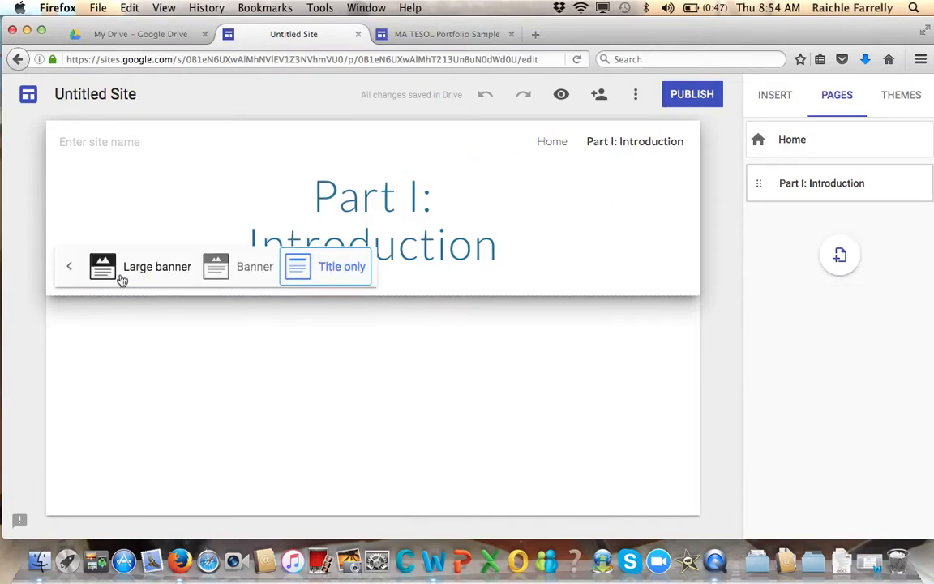
left_click(236, 266)
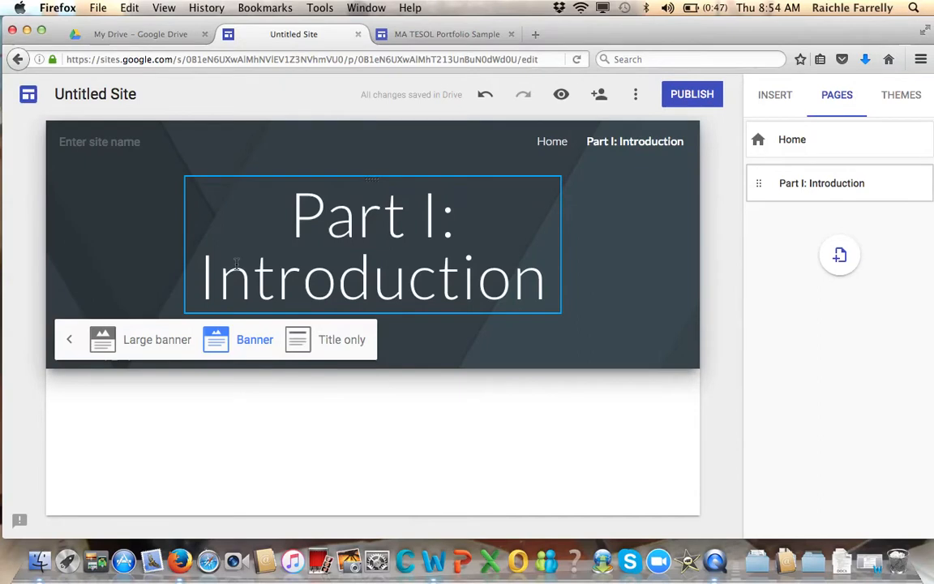
left_click(155, 354)
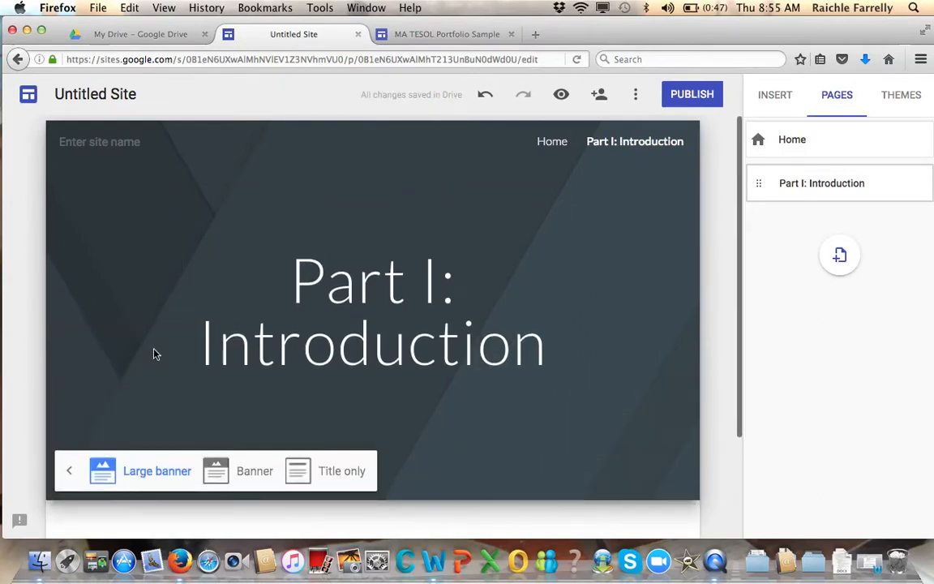
left_click(306, 410)
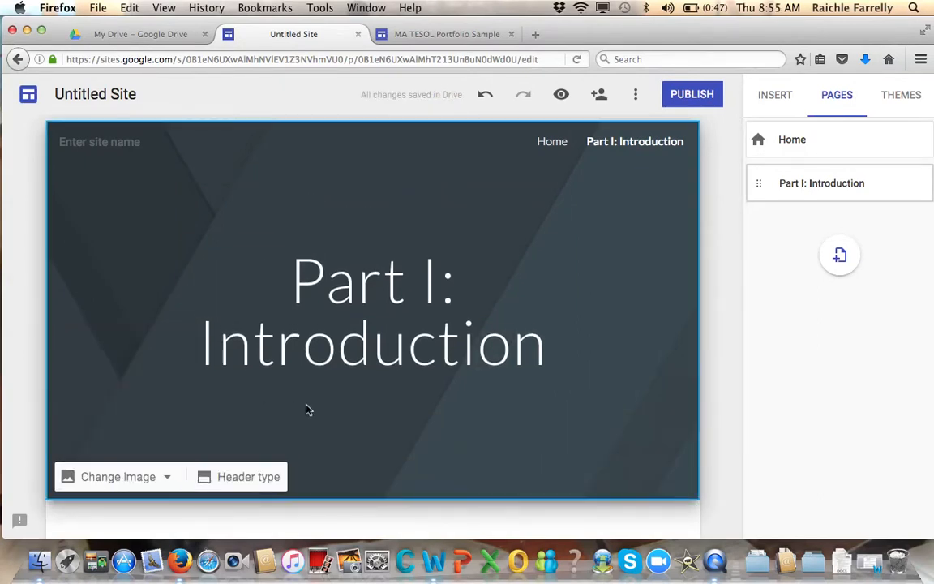
- Upload the Class Pic photo from the Fruit Salad LEA folder as the Part I: Introduction page's header image
left_click(128, 477)
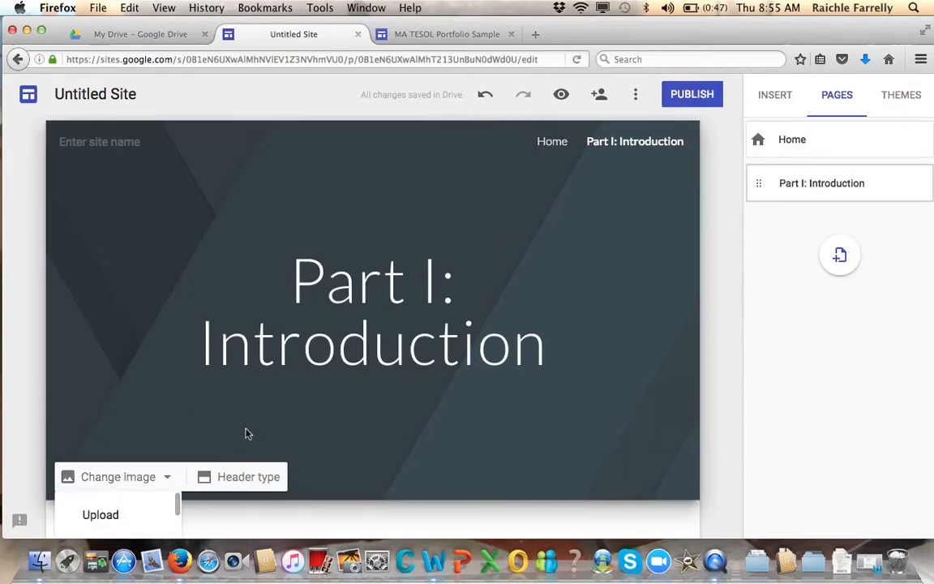
left_click(104, 513)
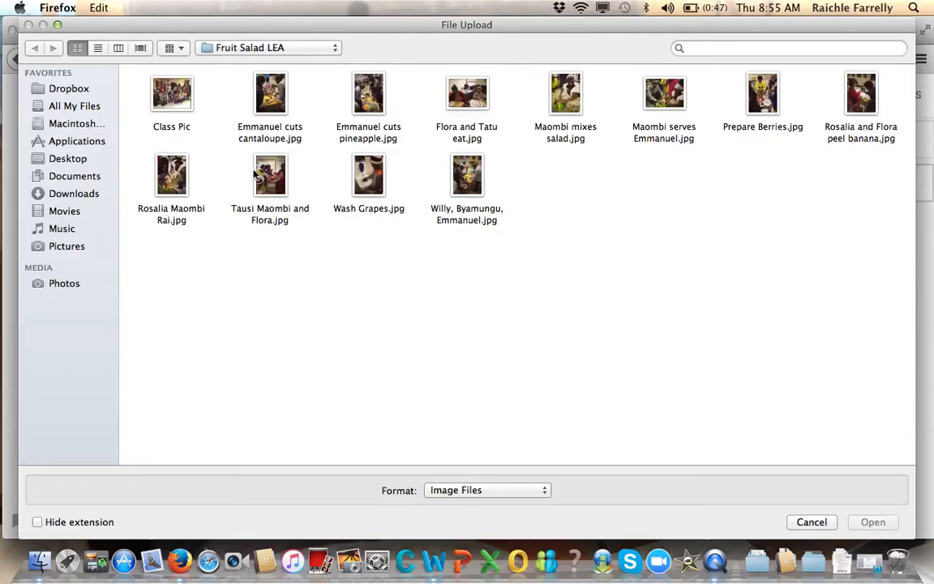
left_click(171, 93)
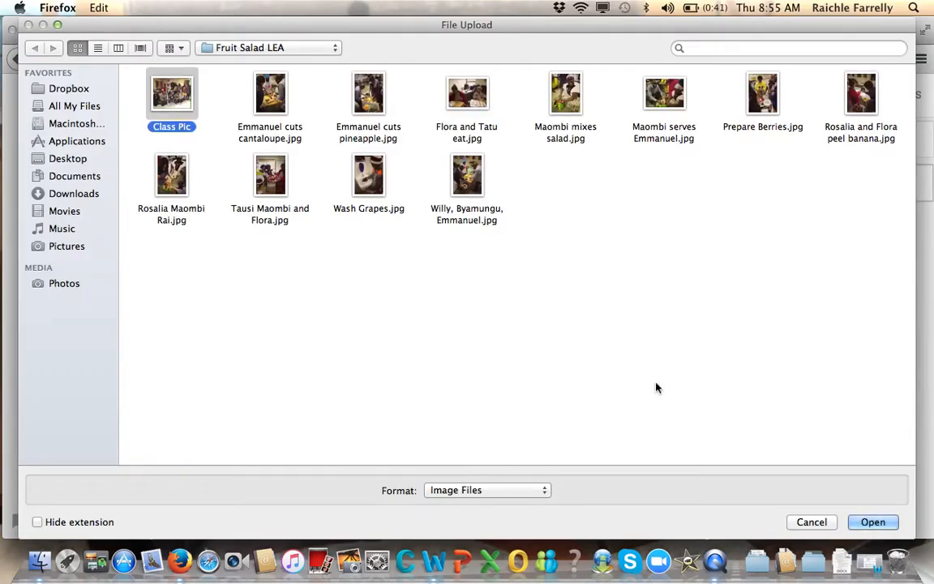
left_click(908, 512)
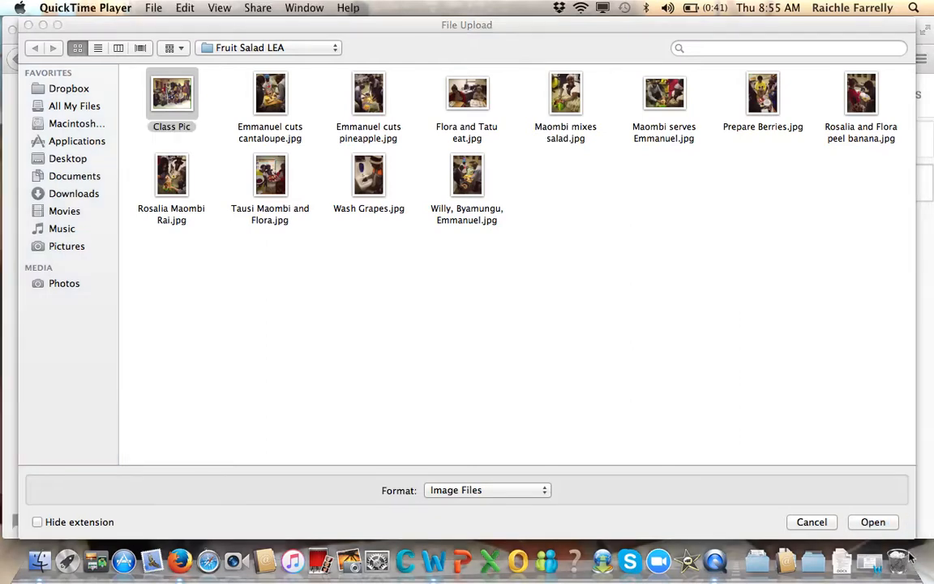
left_click(865, 522)
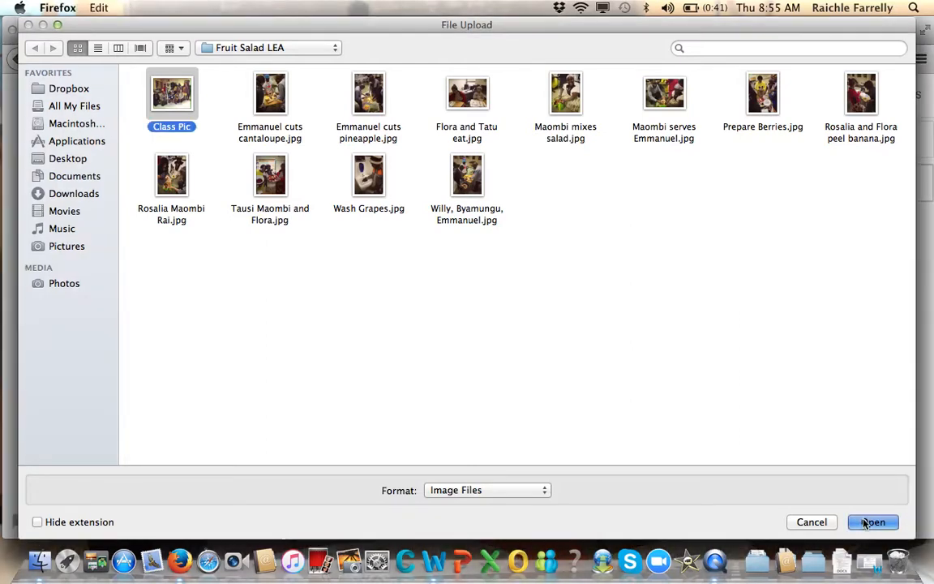
left_click(865, 522)
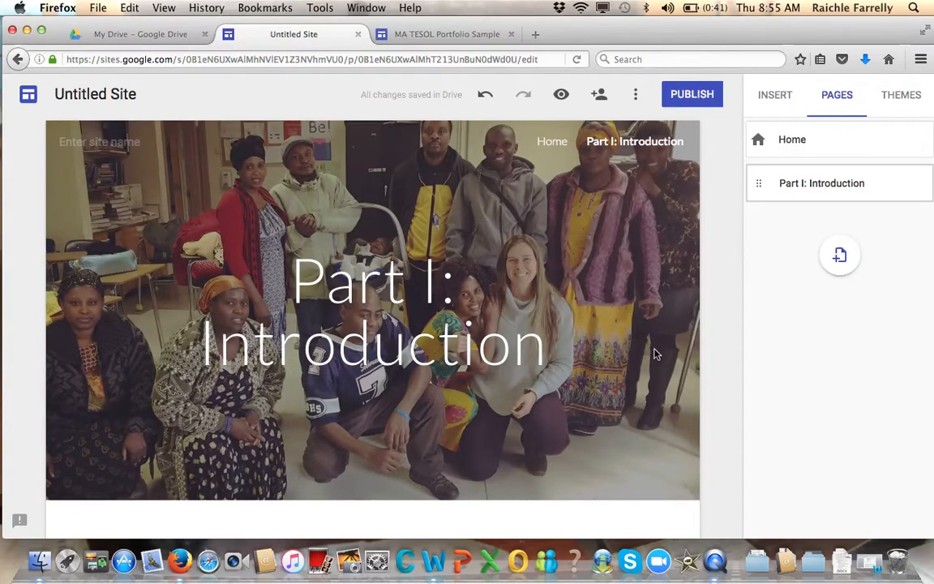
- Change the header type of the Part I: Introduction page to Banner
mouse_move(261, 339)
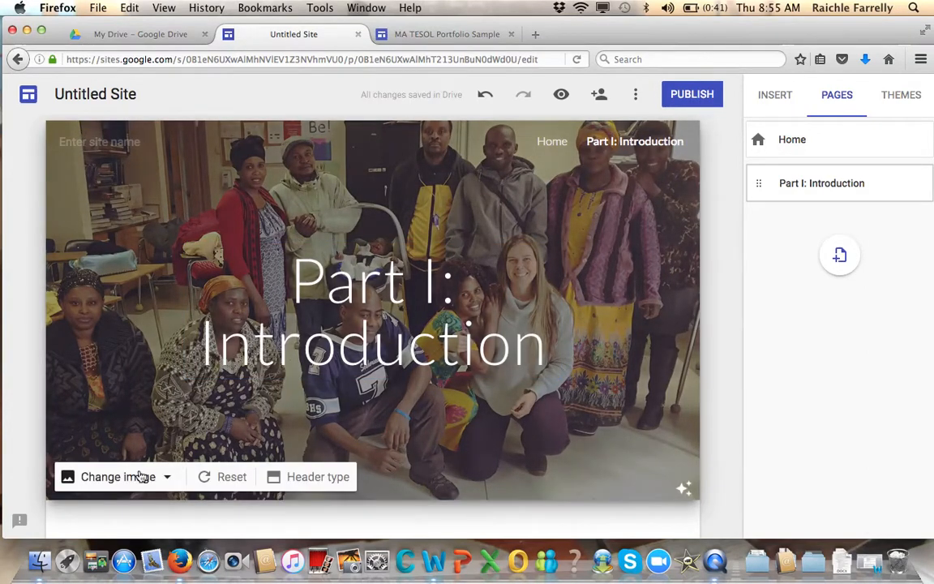
left_click(308, 478)
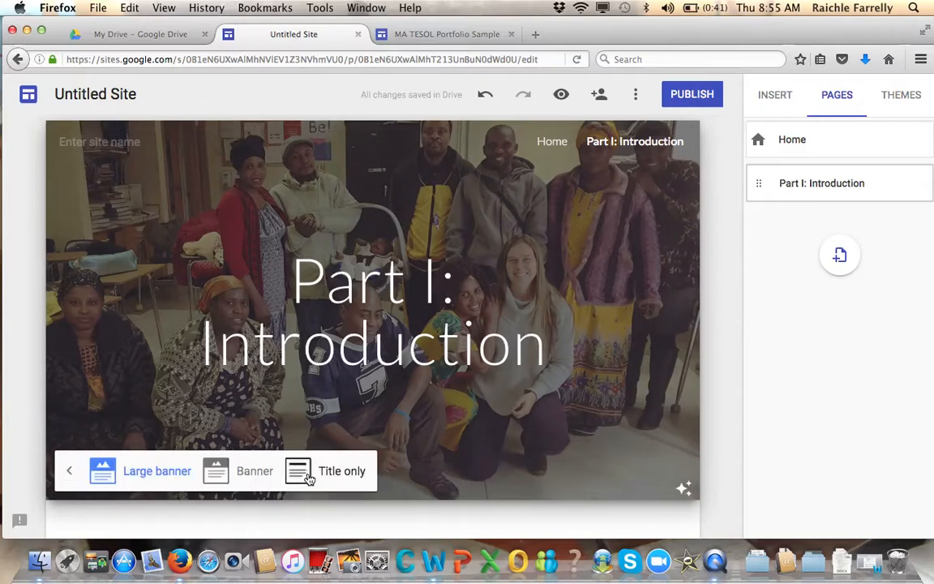
left_click(256, 474)
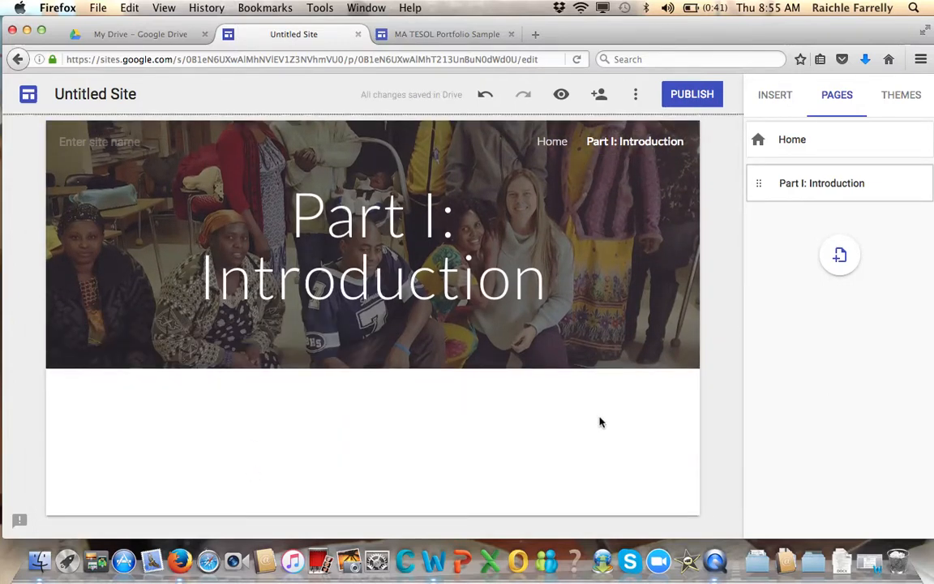
- Create a sub page named "Teaching Philosophy" under the Part I: Introduction page
left_click(774, 98)
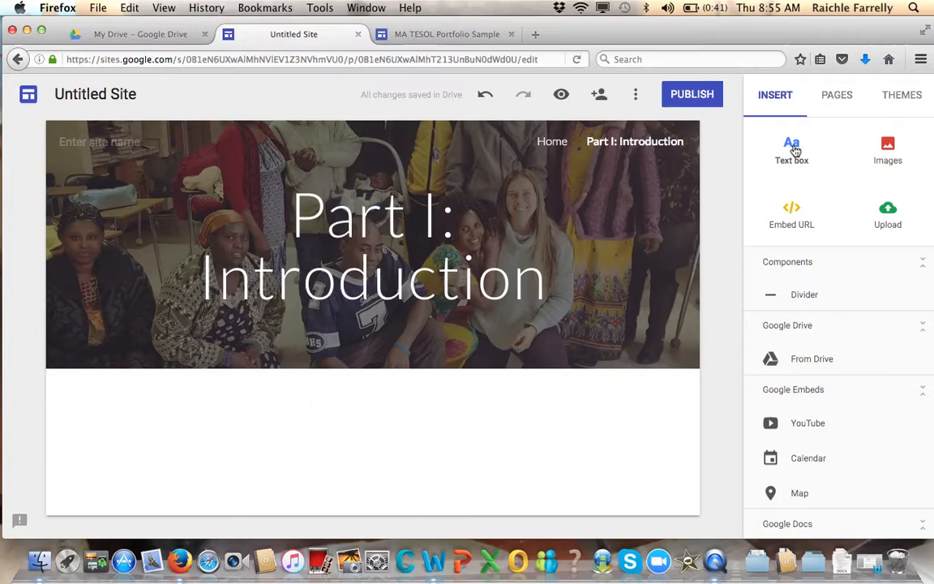
left_click(838, 97)
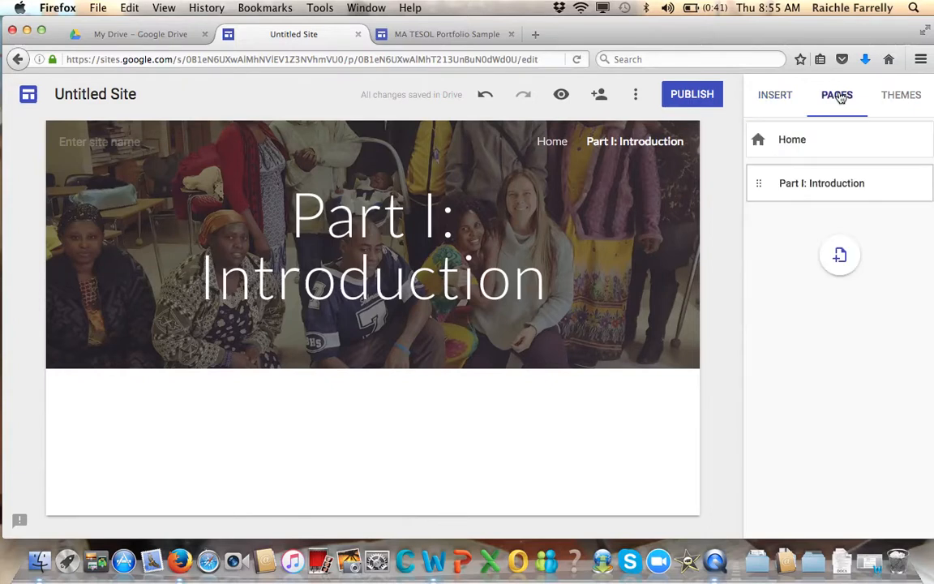
left_click_drag(809, 31, 790, 33)
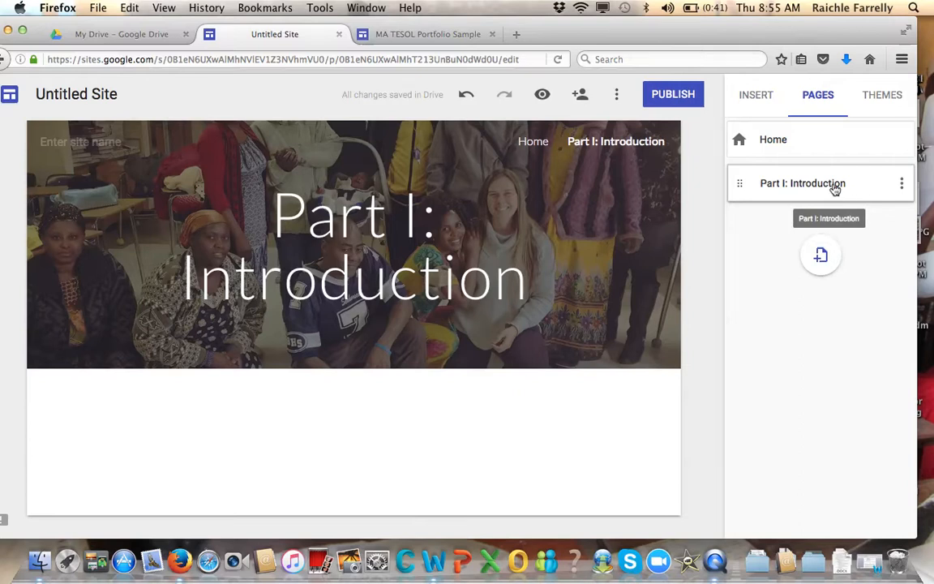
left_click(902, 184)
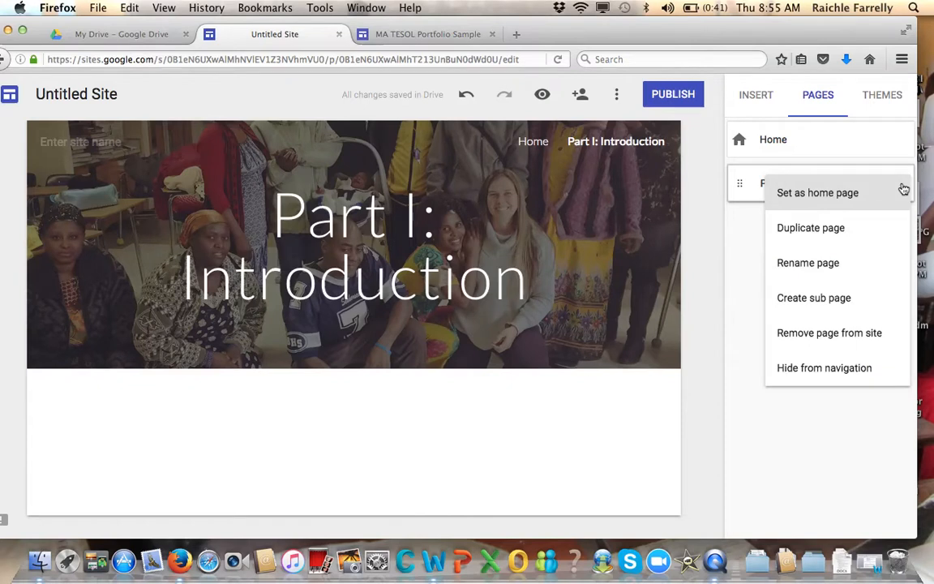
left_click(823, 300)
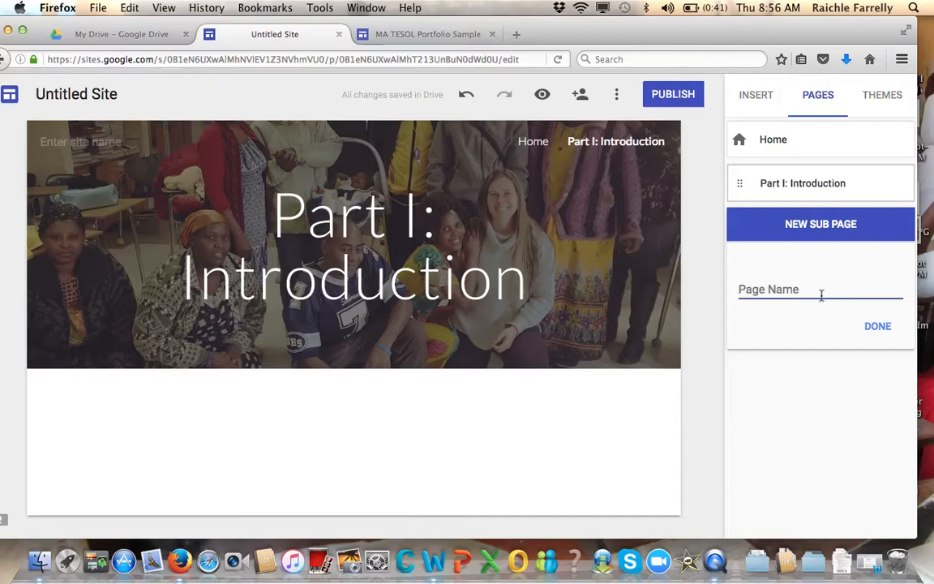
type("Teac")
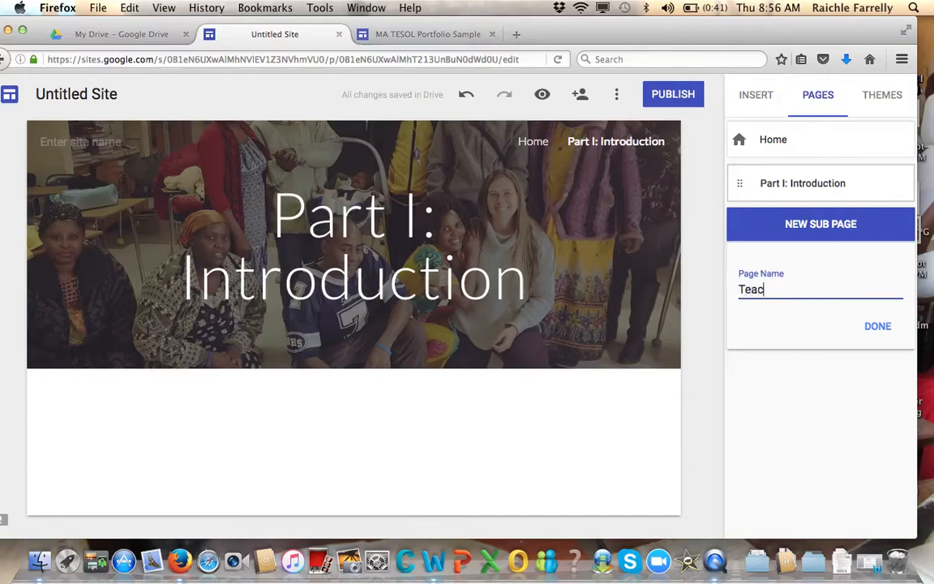
type("hing Philosophy")
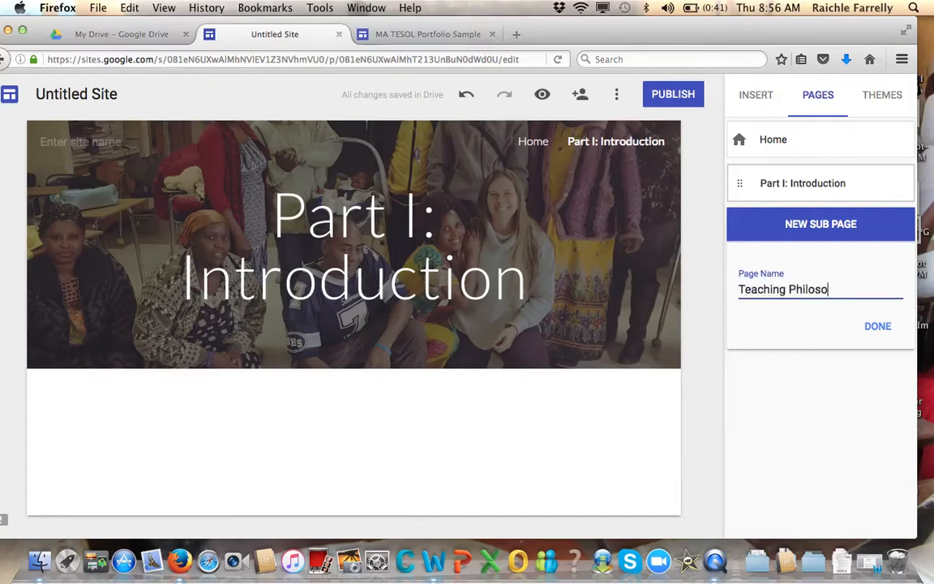
left_click(879, 330)
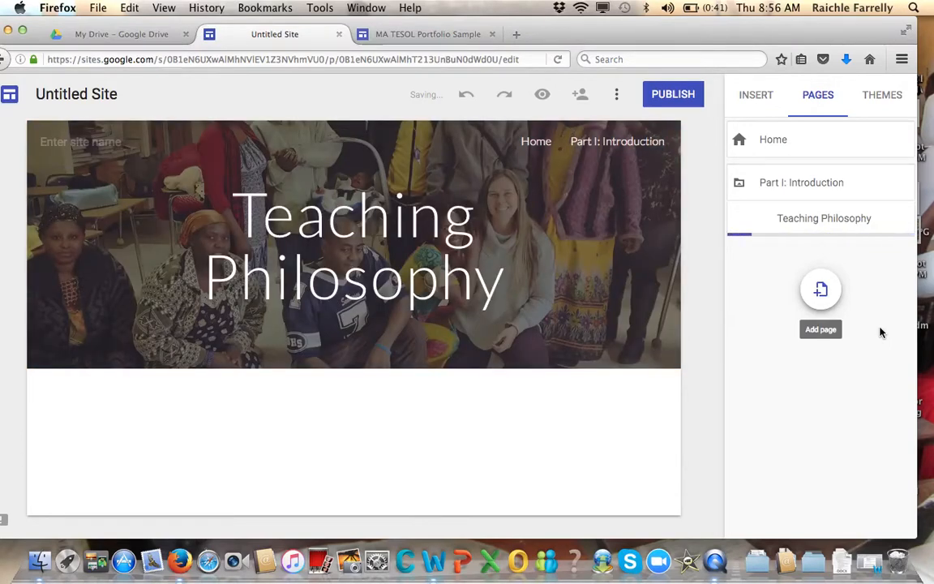
- Insert the Proposal_AL Major document from the AL Major folder in Google Drive into the Teaching Philosophy page
left_click(749, 97)
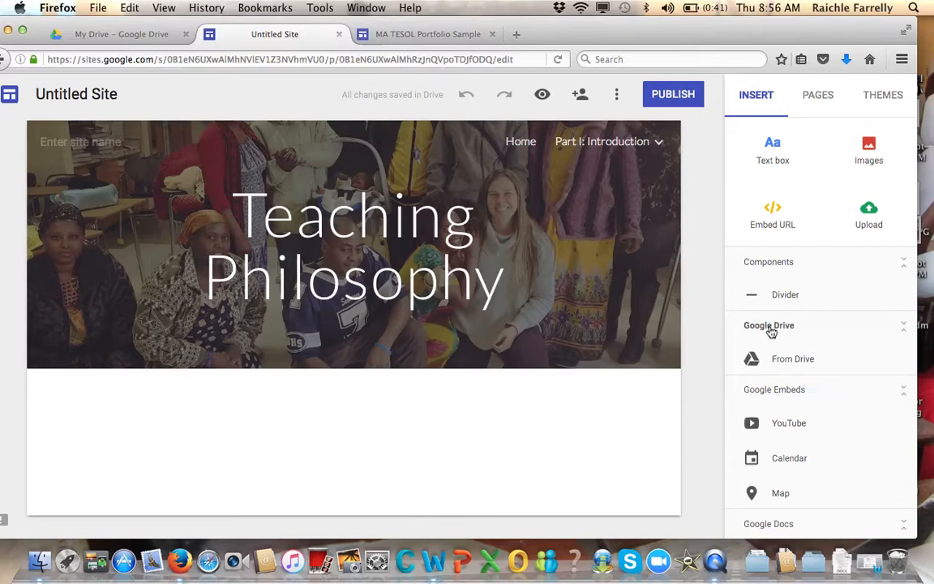
left_click(786, 362)
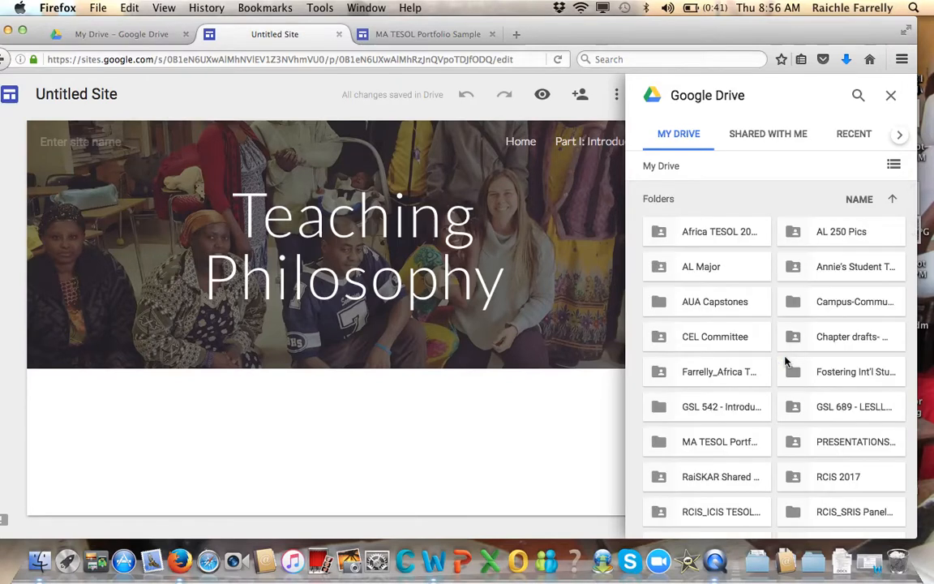
left_click(705, 270)
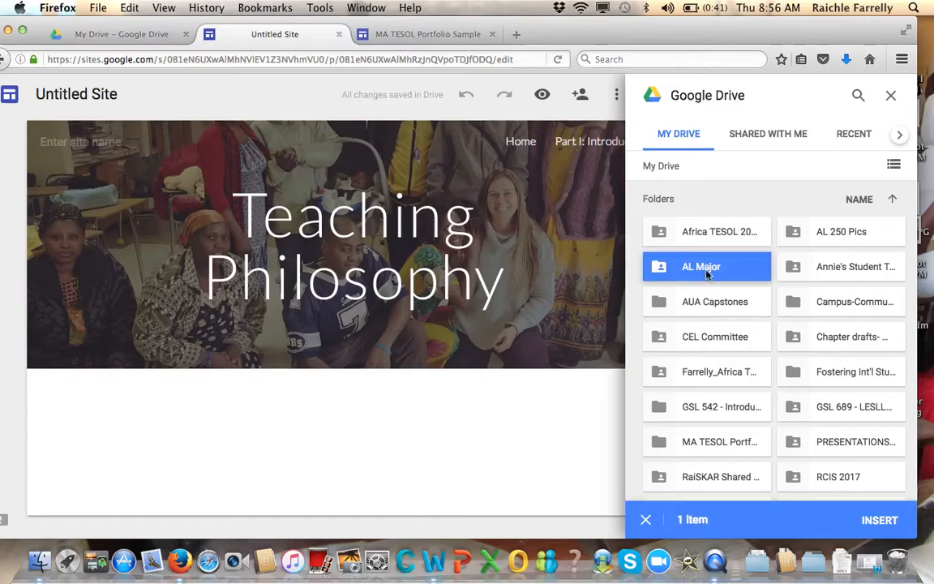
double_click(706, 274)
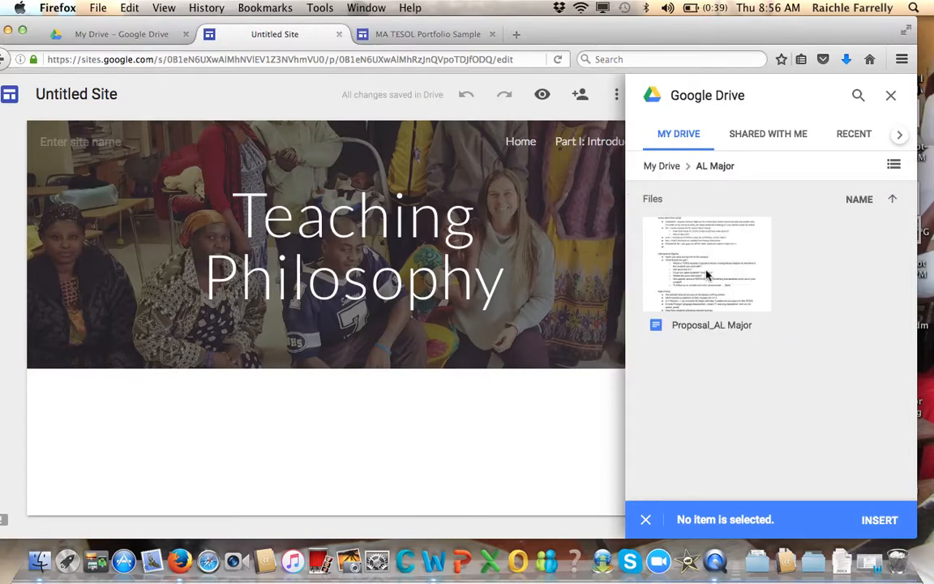
left_click(706, 276)
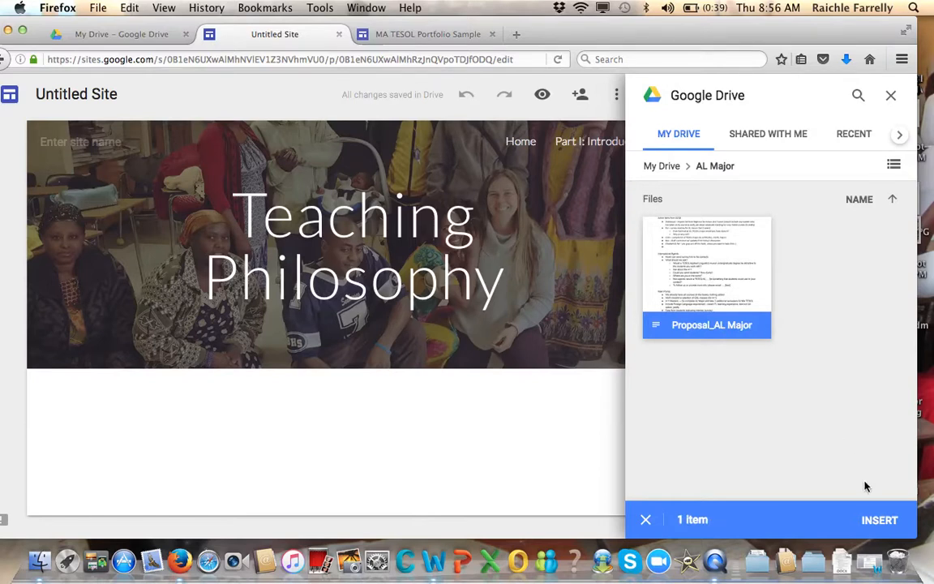
left_click(881, 519)
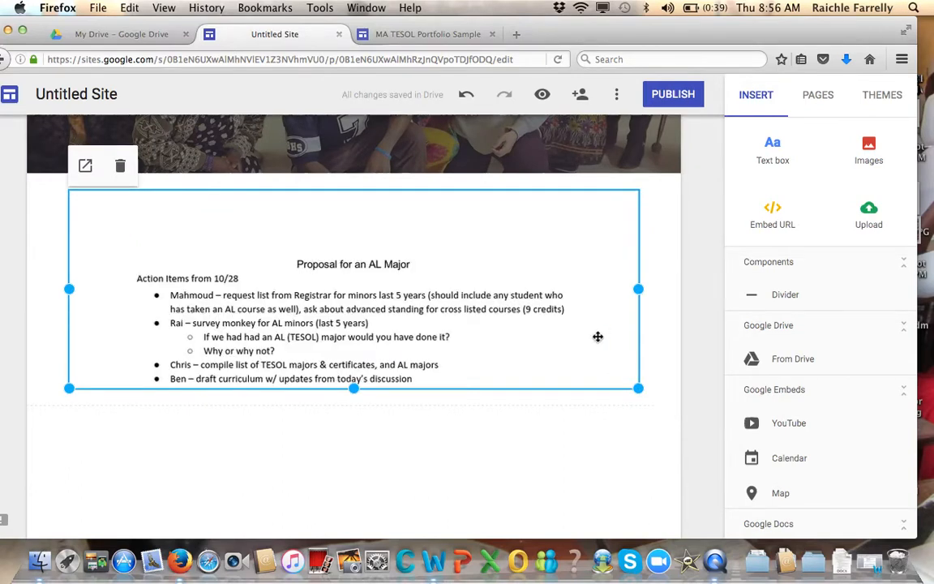
left_click(644, 454)
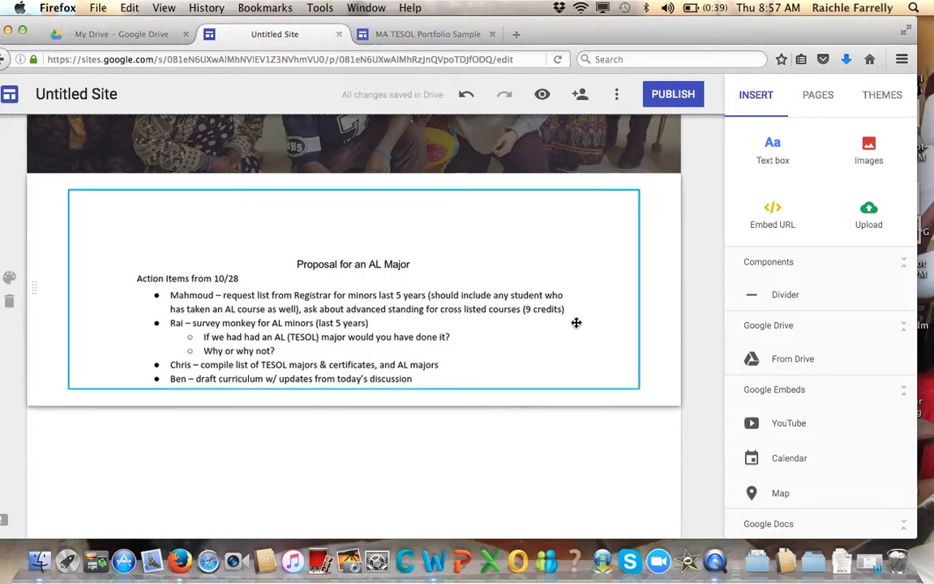
- Add a text box to the Teaching Philosophy page and move its section above the embedded document
scroll(575, 323, "up", 1)
scroll(575, 322, "up", 2)
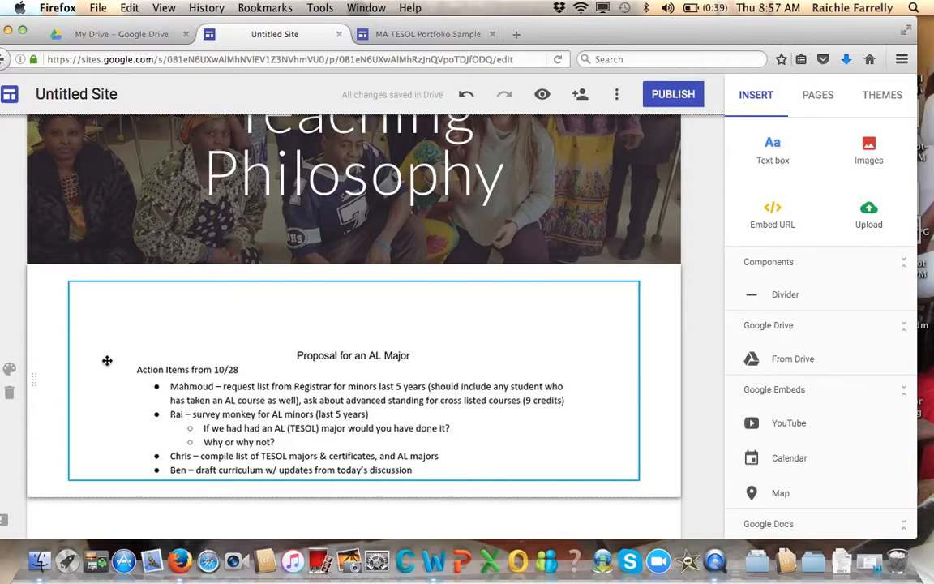
left_click(782, 154)
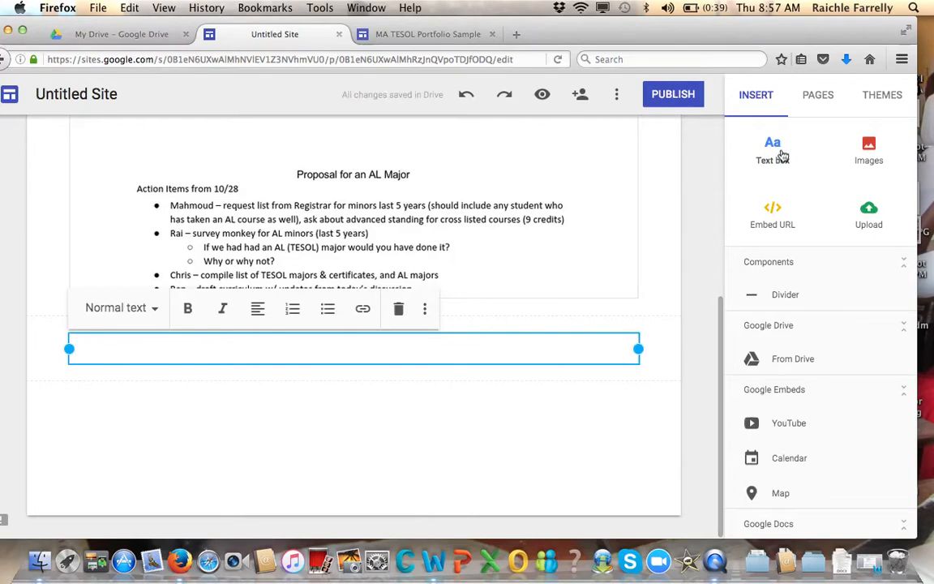
left_click_drag(28, 351, 67, 336)
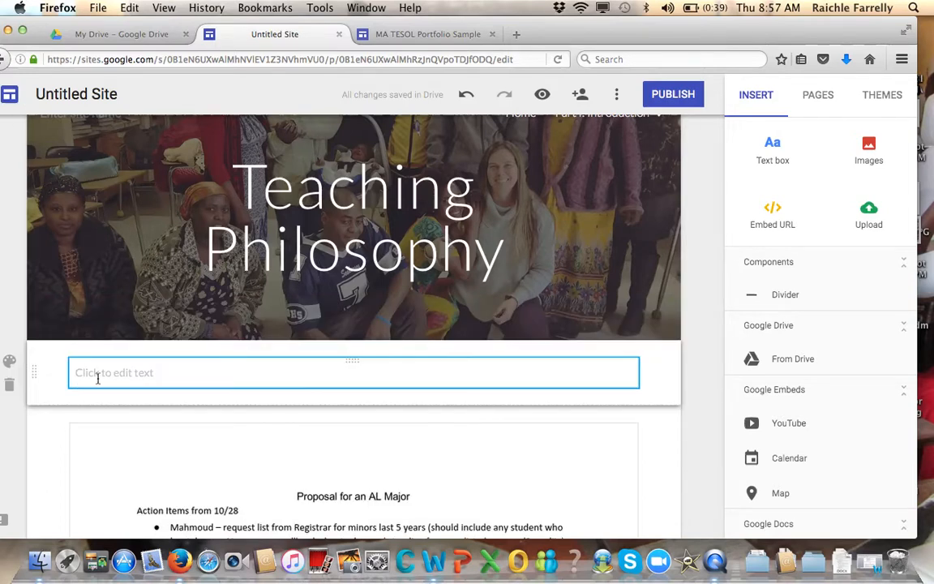
- Enter "Teaching Philosophy Statements are a reflection of ...." in the new text box, correcting the capitalization of the first word
left_click(99, 377)
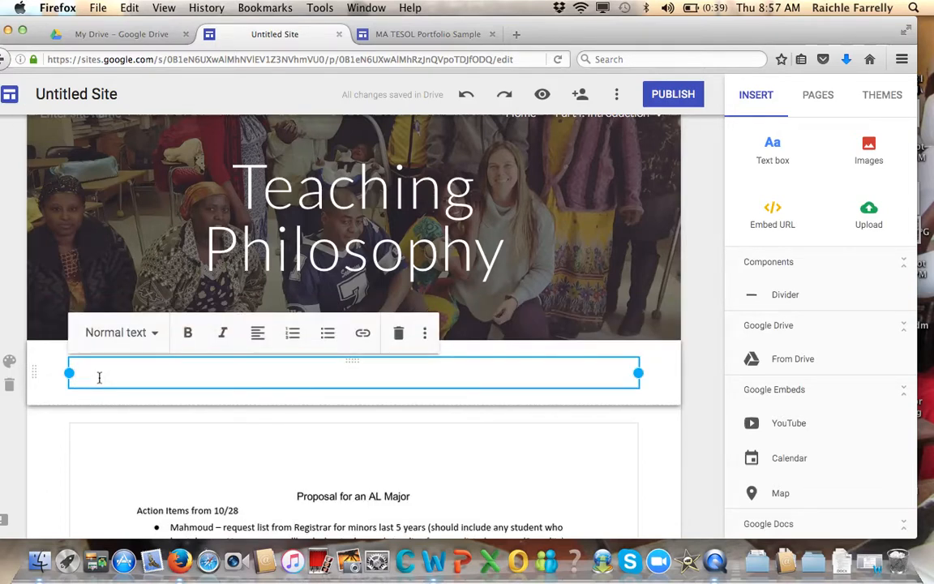
type("TEaching Phi")
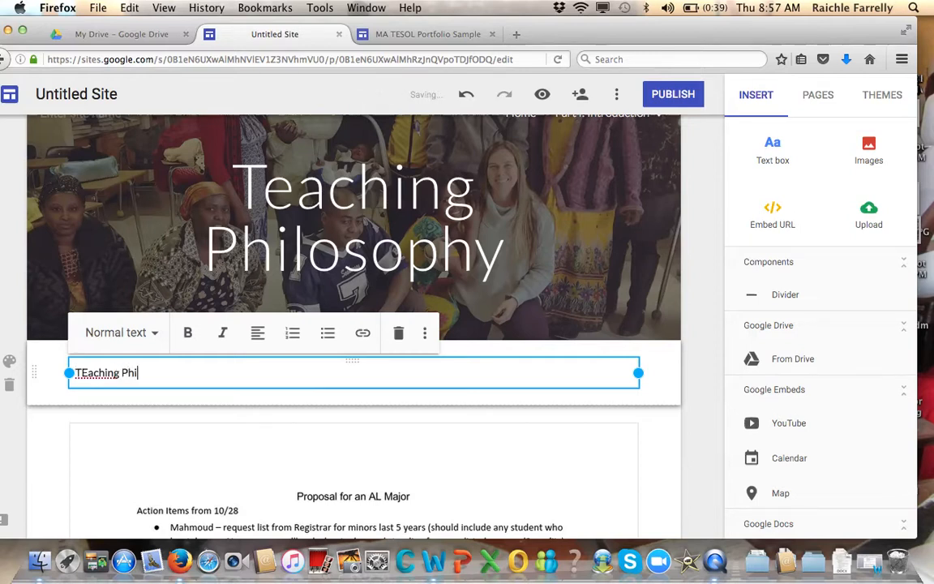
type("losophy Stateme")
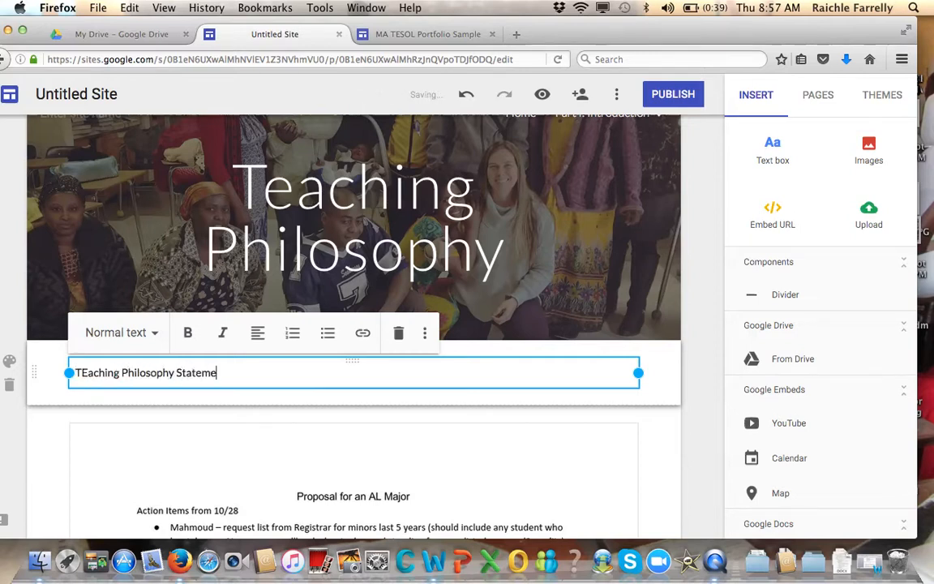
type("nts are a ref")
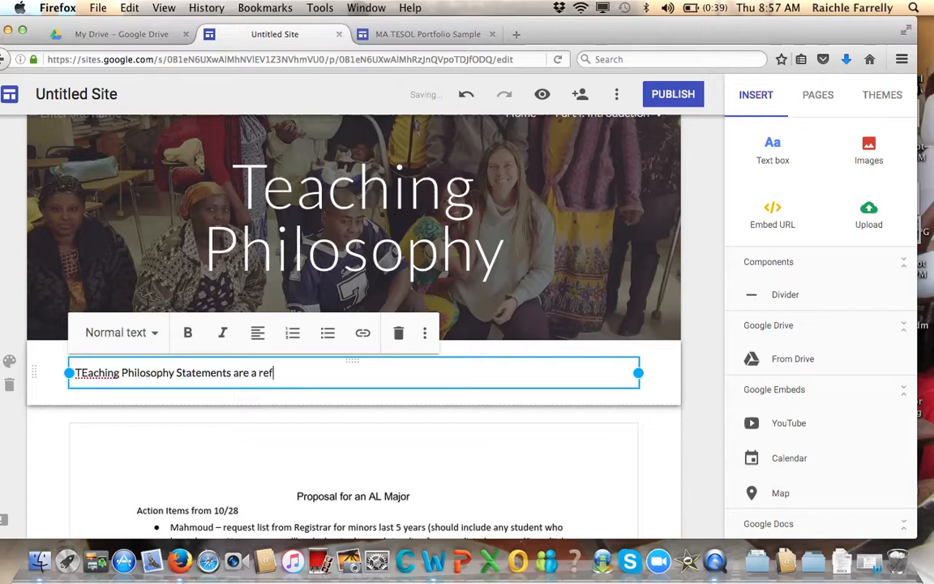
type("lection of ....")
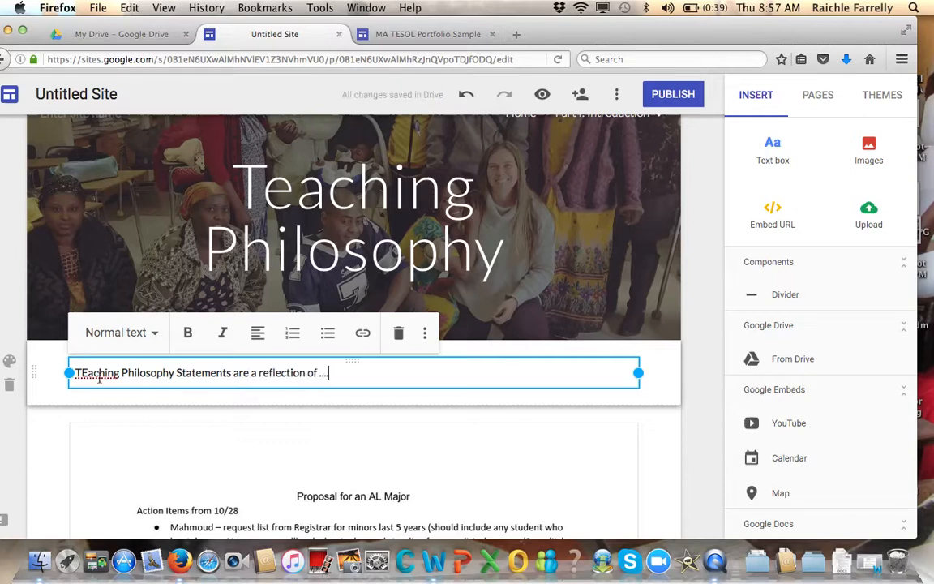
key("BackSpace")
type("e")
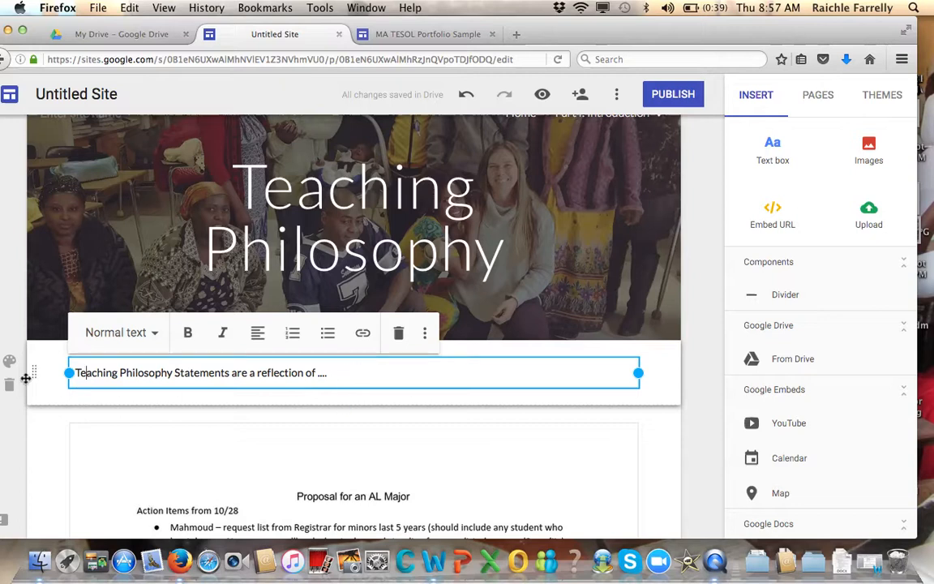
- Apply the Emphasis 2 section style to the teaching philosophy text section
left_click(10, 359)
left_click(89, 411)
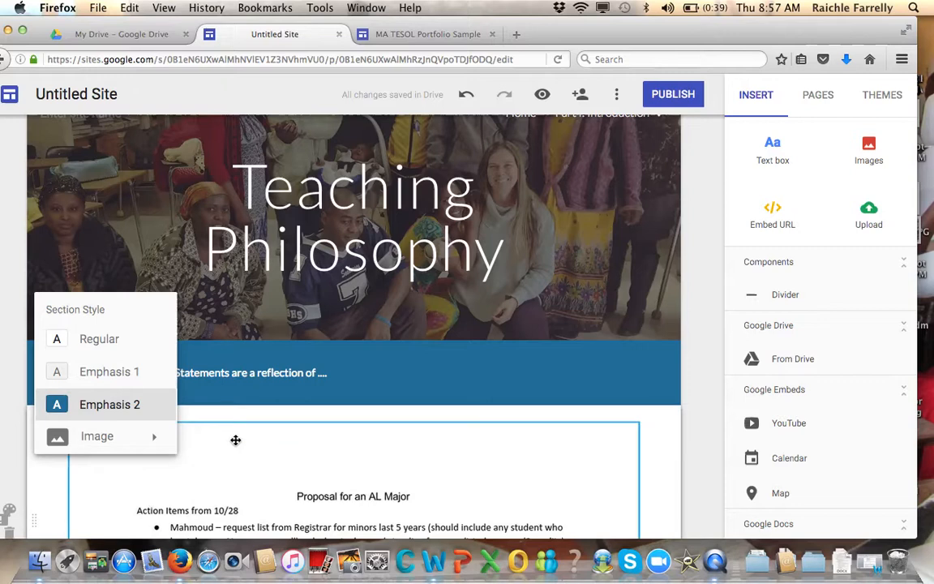
left_click(354, 397)
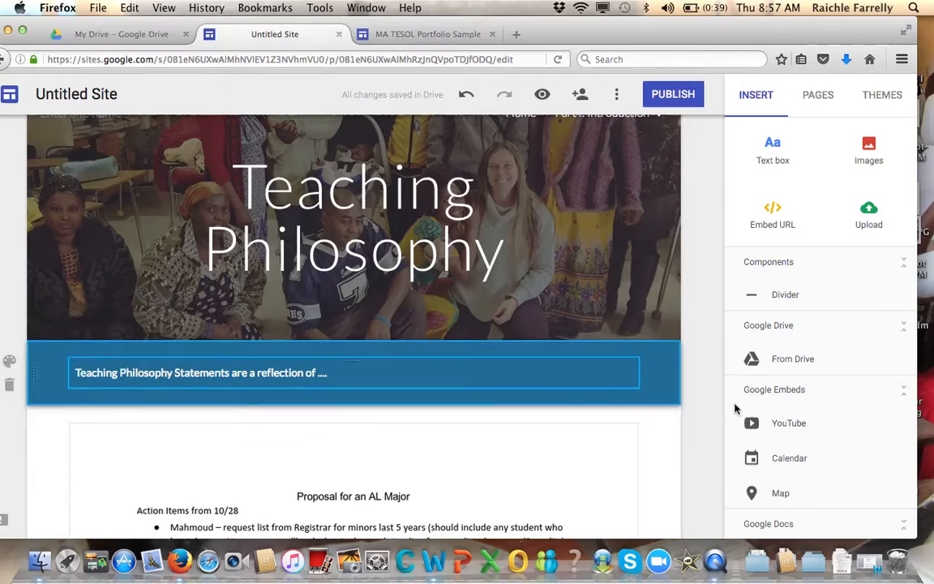
- Create a sub page named "Narrative about Teaching Philosophy" under the Part I: Introduction page
scroll(611, 446, "down", 5)
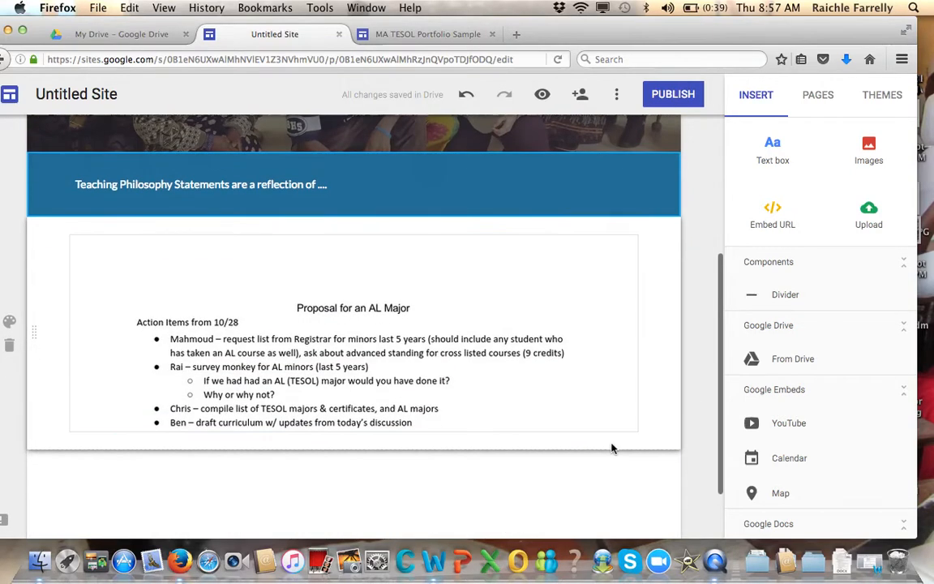
scroll(611, 445, "up", 5)
scroll(611, 443, "up", 1)
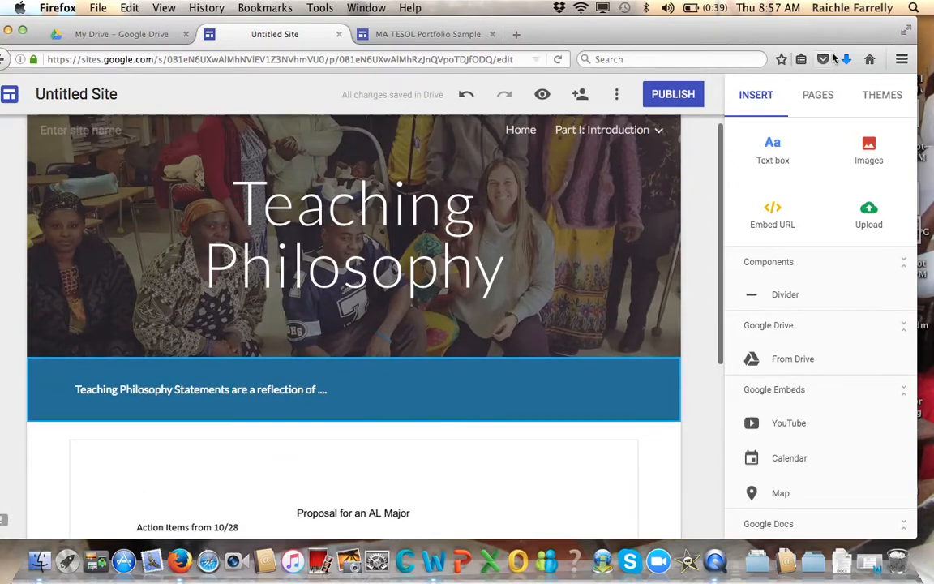
left_click(821, 96)
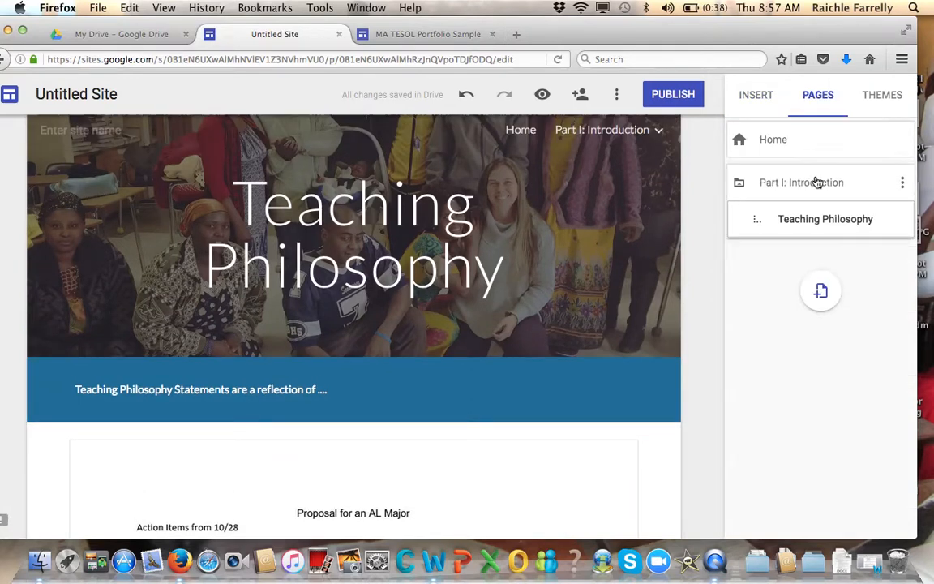
left_click(904, 185)
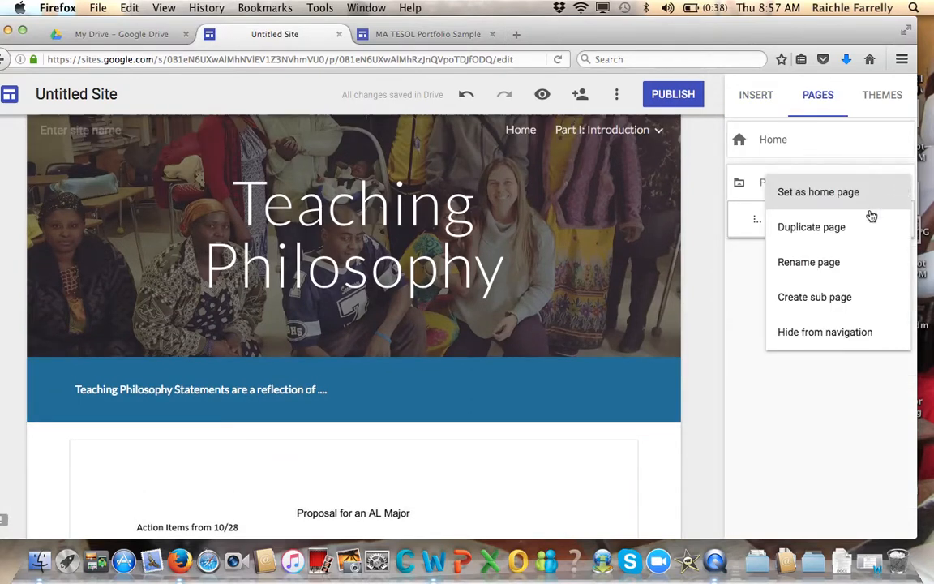
left_click(804, 299)
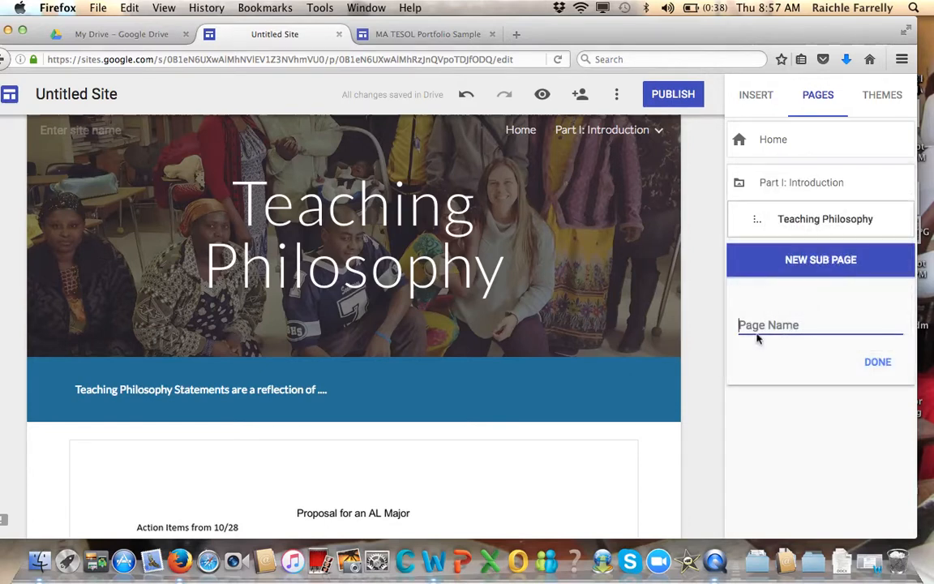
type("Nar")
type("ar")
key("BackSpace")
key("BackSpace")
type("r")
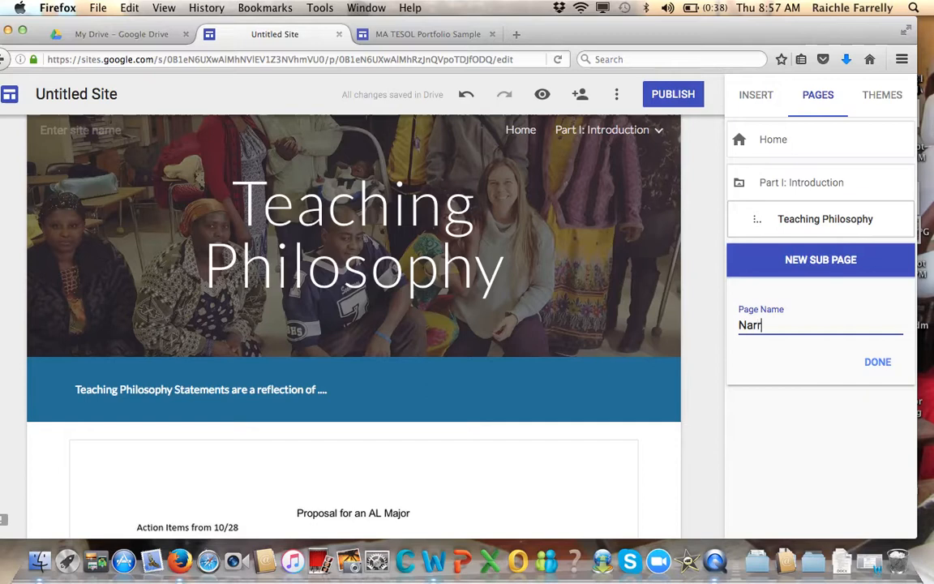
type("ative about Teaching Philosophy")
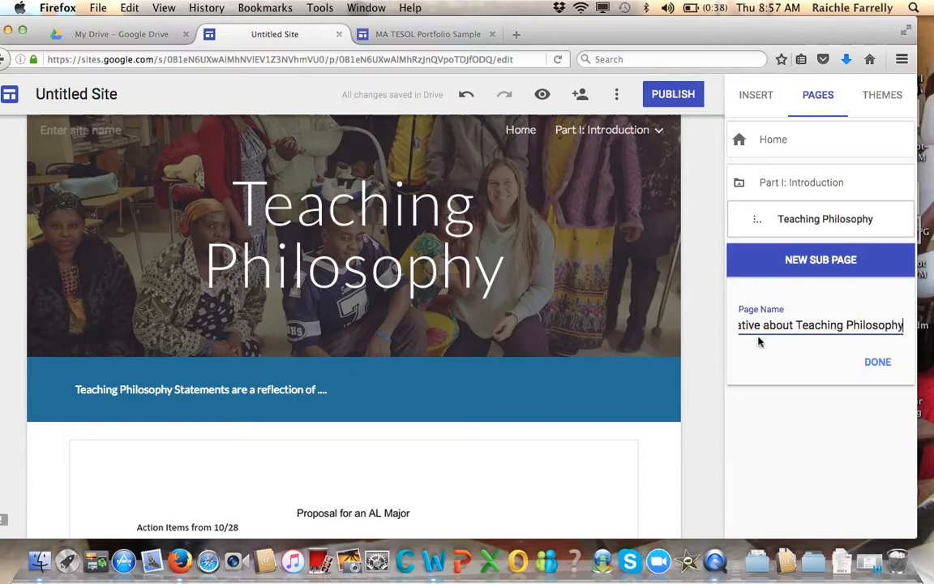
left_click(880, 367)
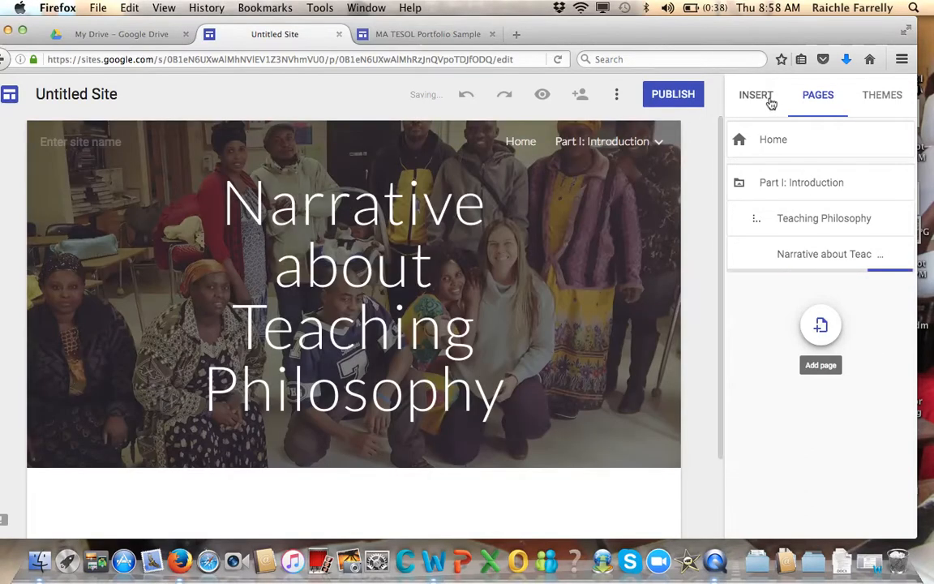
- Add a new top-level page named "Part II: Instructional Practice" to the site
left_click(770, 103)
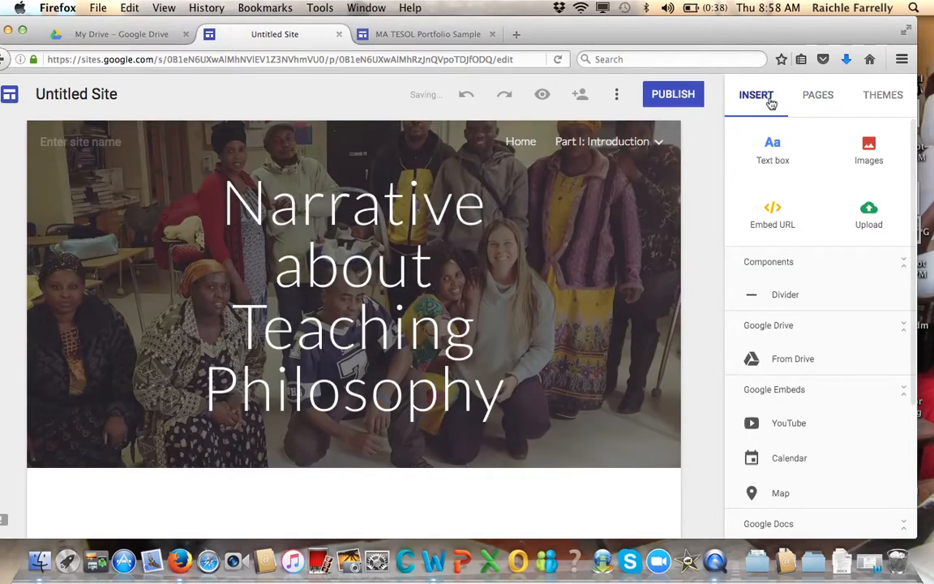
left_click(823, 97)
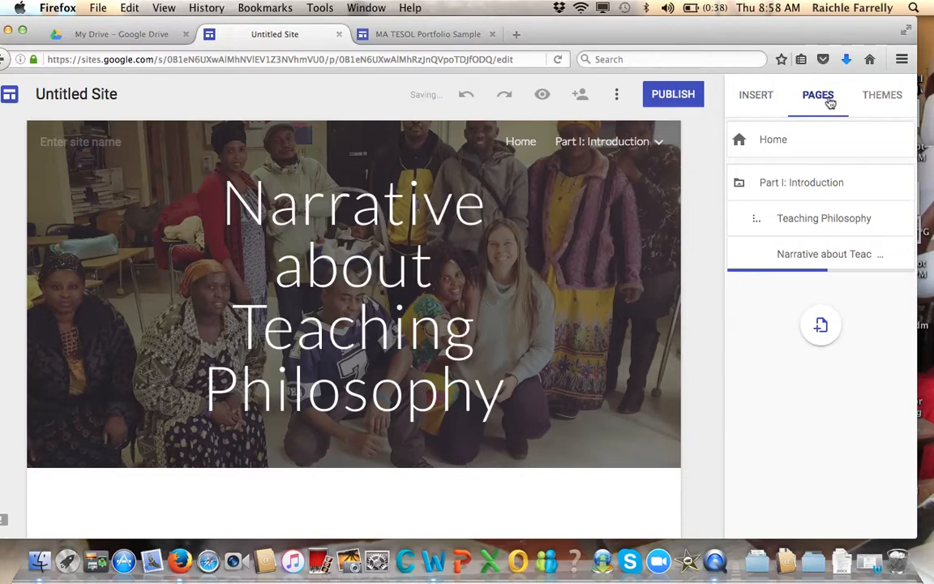
left_click(821, 327)
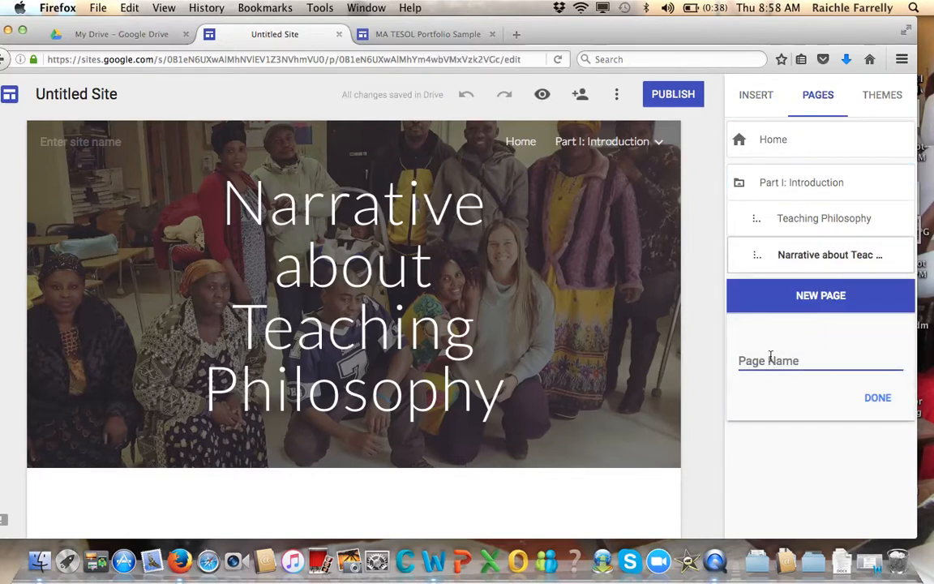
type("Part ")
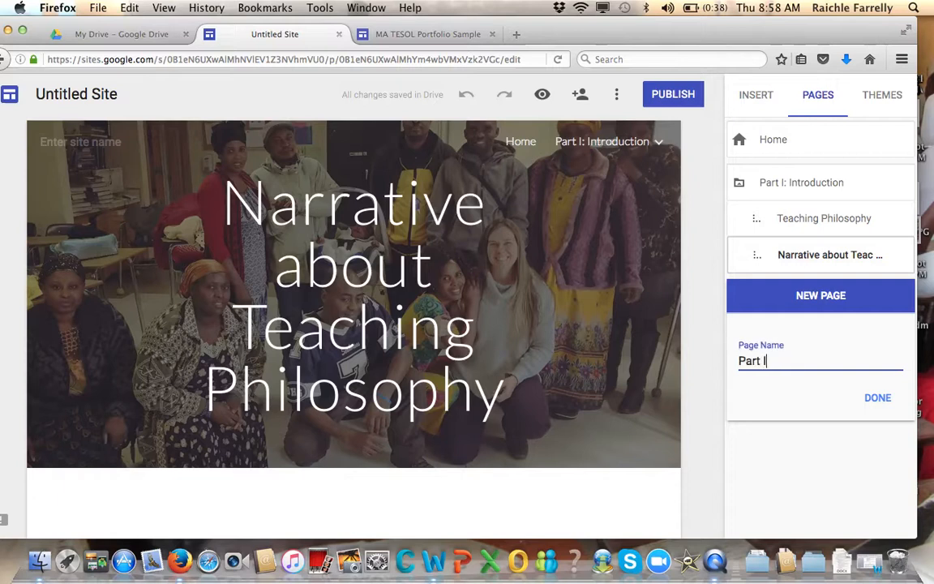
type("II: Instructional Pr")
type("actice")
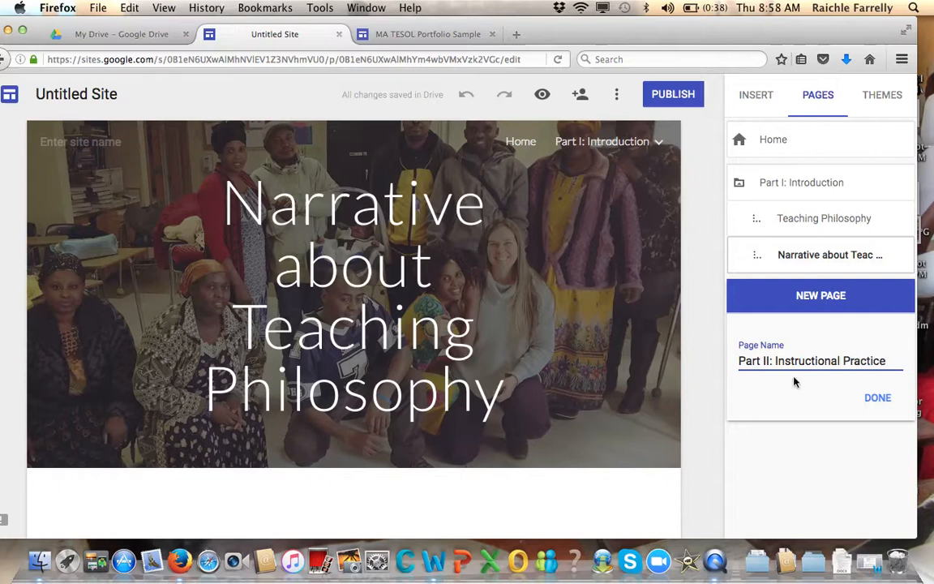
left_click(881, 398)
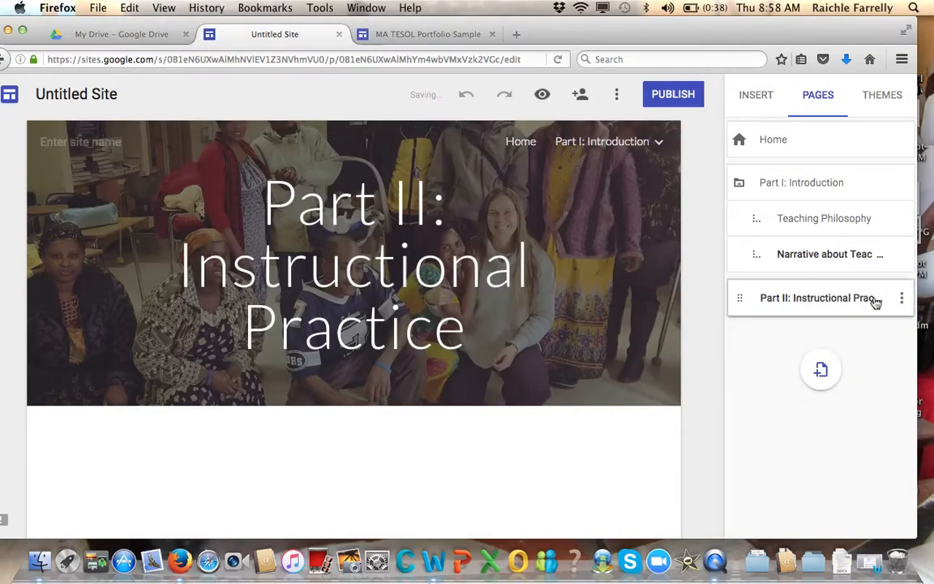
- Add a new top-level page named "Part III: Professional Responsibility" to the site
left_click(823, 370)
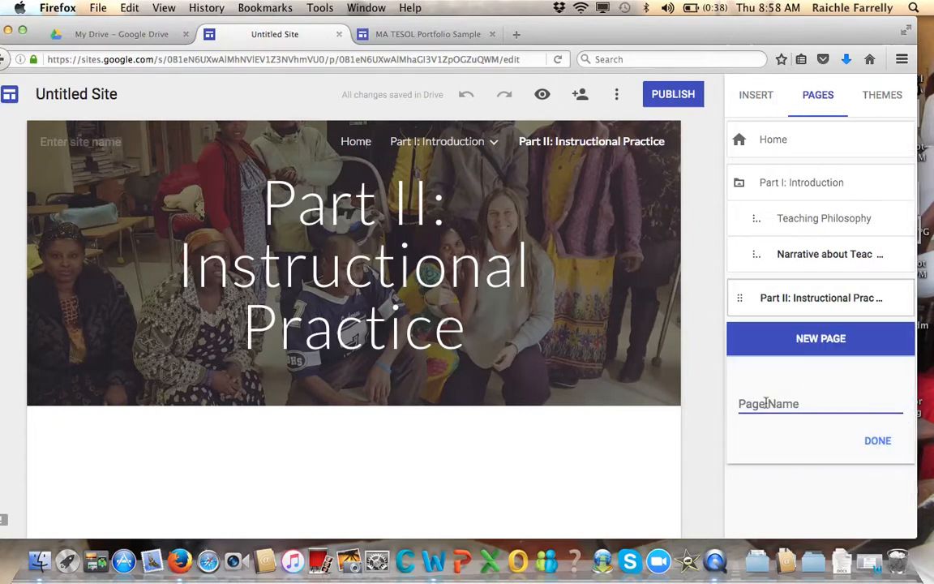
type("Part III:")
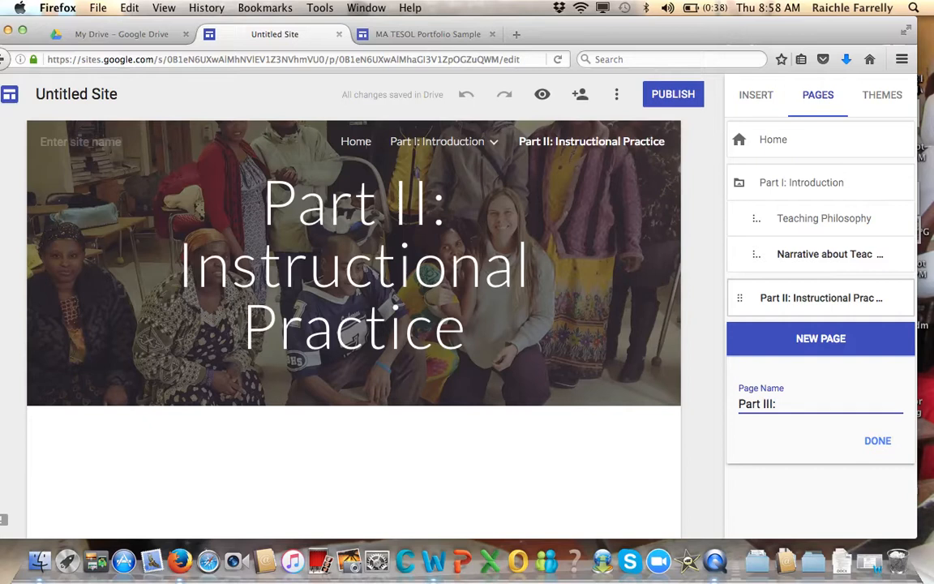
type(" Professional Responsibility")
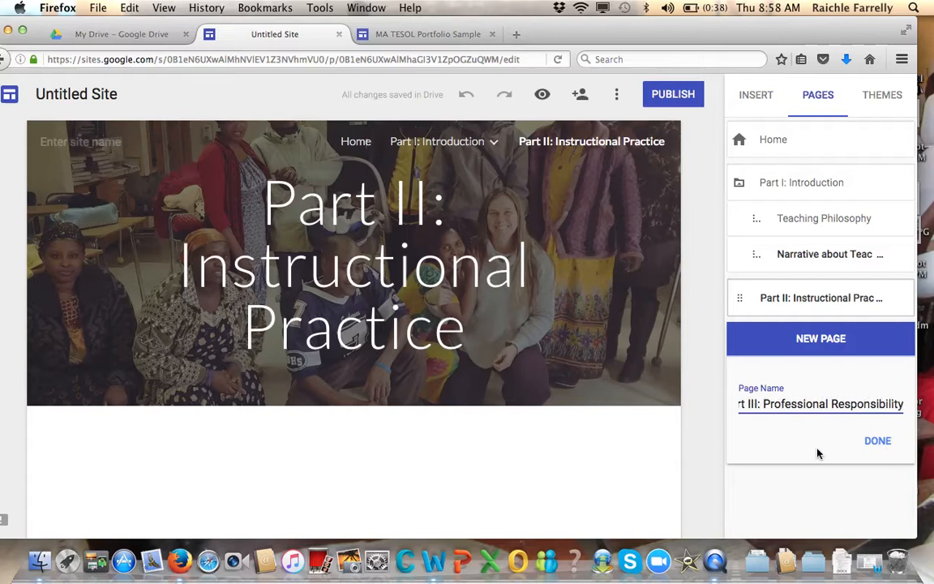
left_click(876, 445)
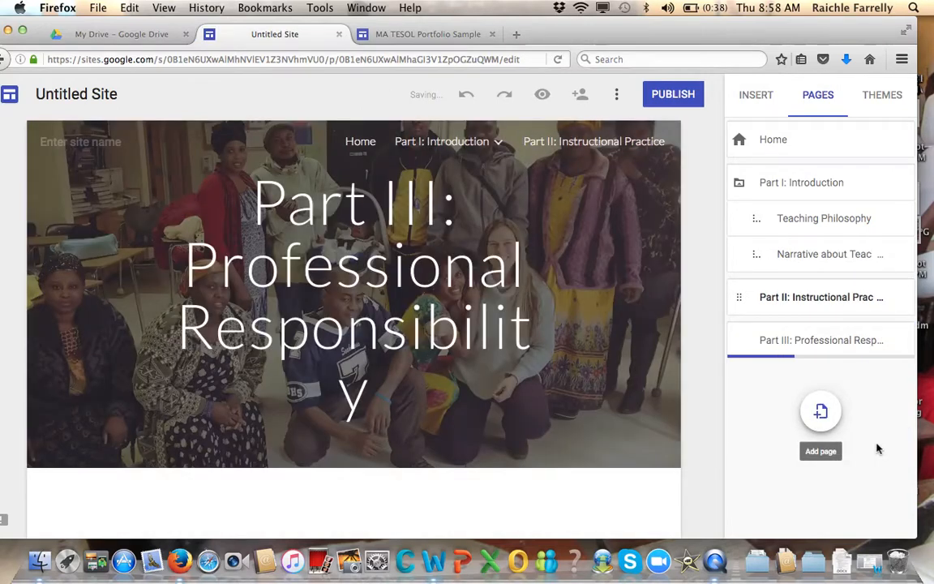
- Create a sub page named "Sample Unit Plan" under the Part II: Instructional Practice page
mouse_move(898, 302)
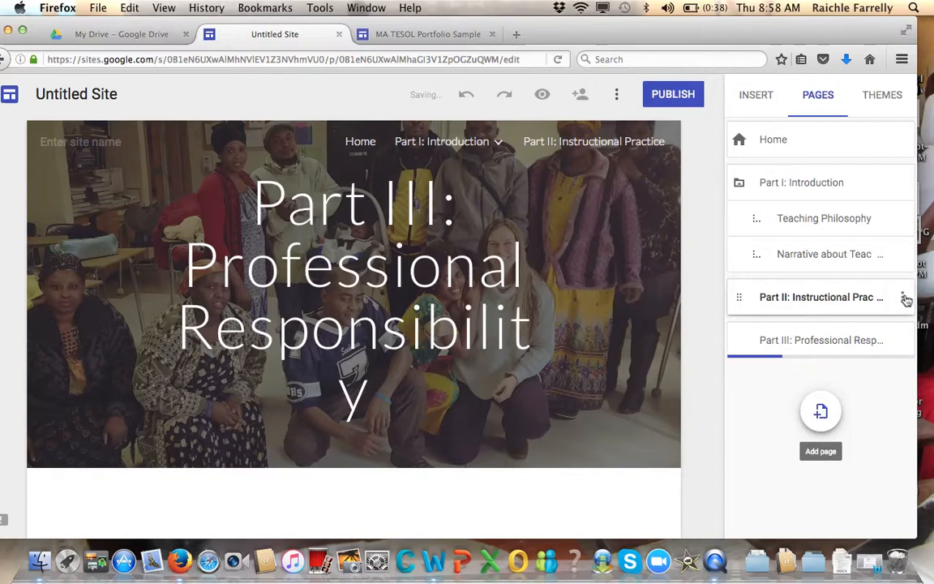
left_click(906, 299)
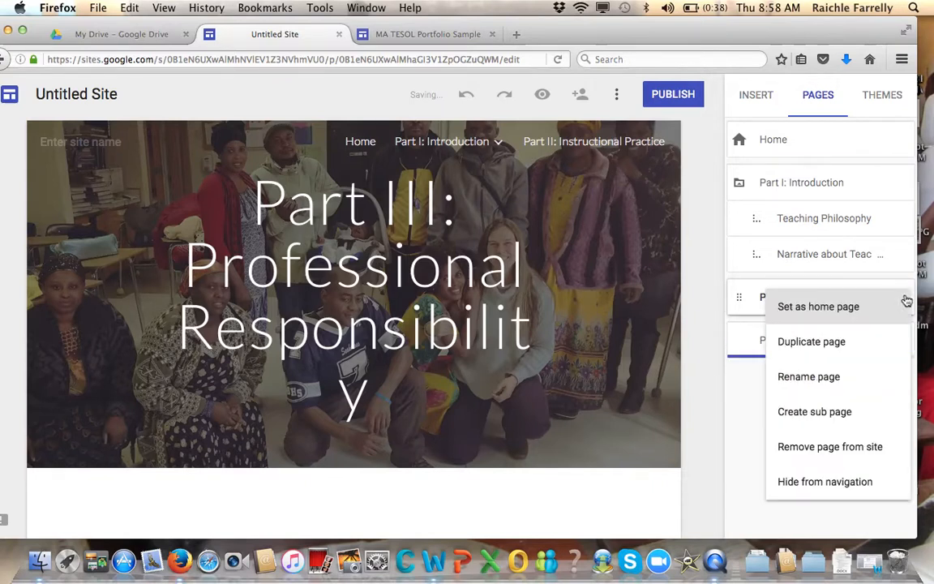
left_click(815, 412)
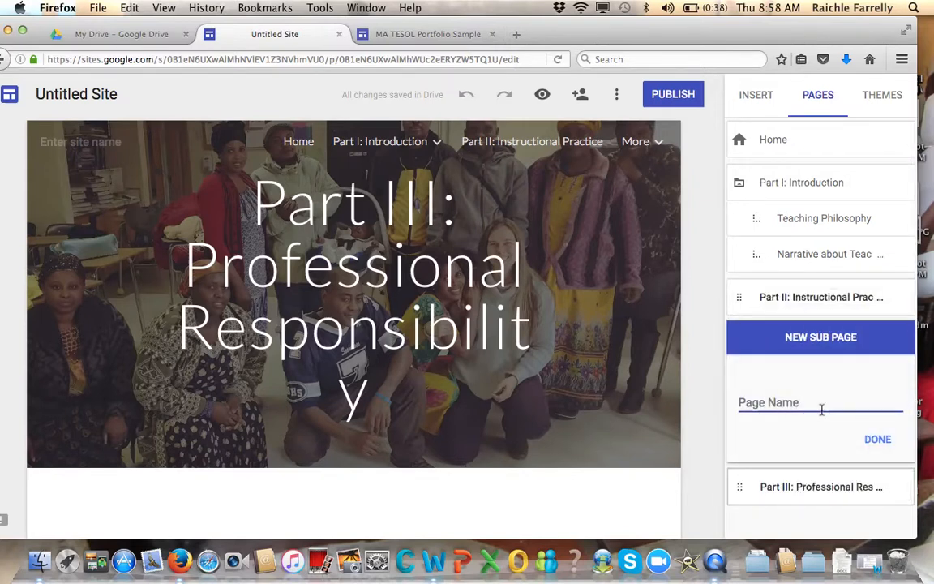
type("Sample Unit Plan")
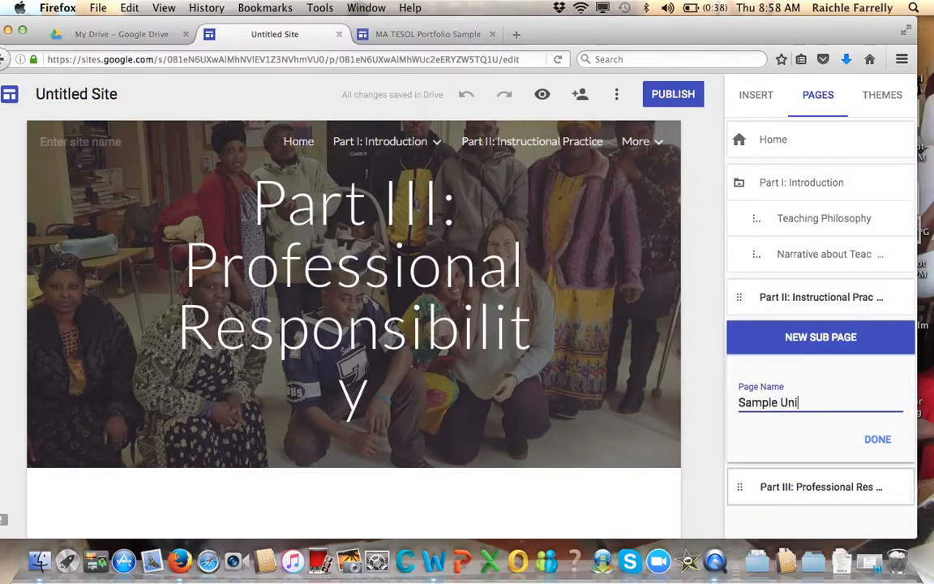
left_click(878, 442)
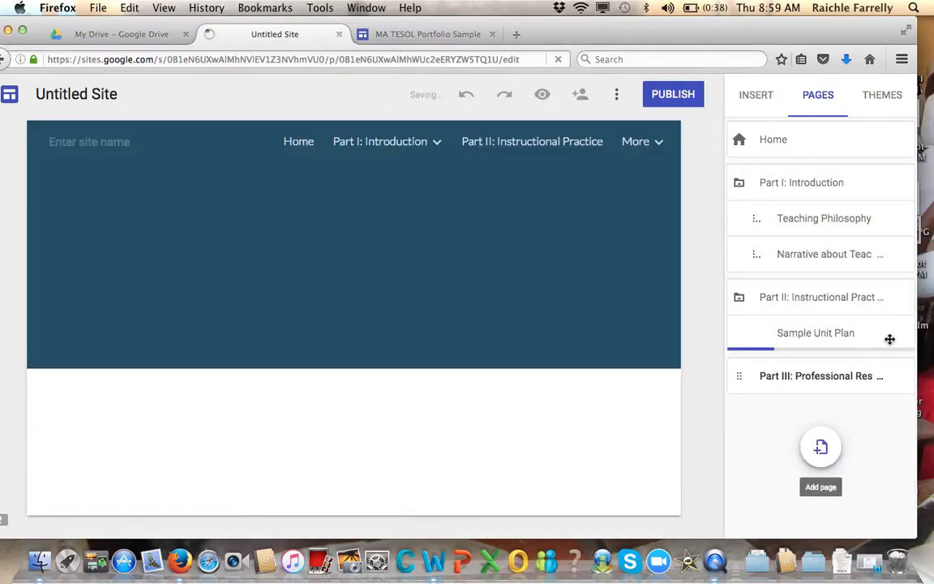
- Create a sub page named "Narrative on Unit Plan" under the Part II: Instructional Practice page
left_click(902, 301)
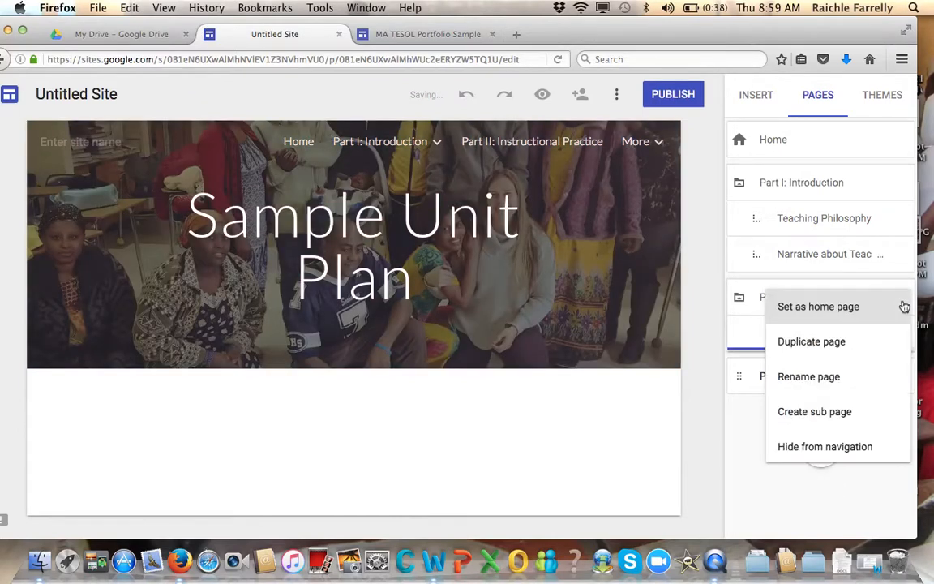
left_click(813, 414)
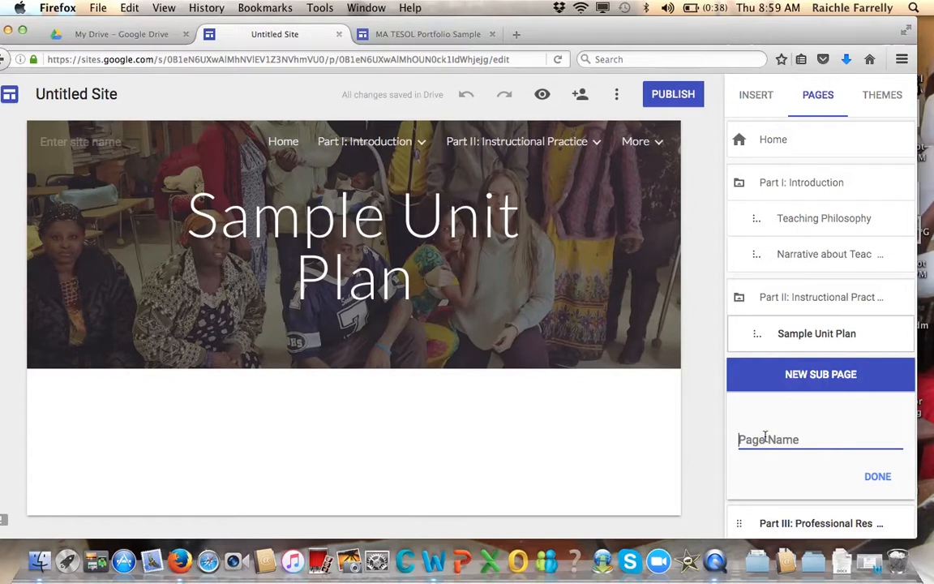
type("Narrative on Unit Plan")
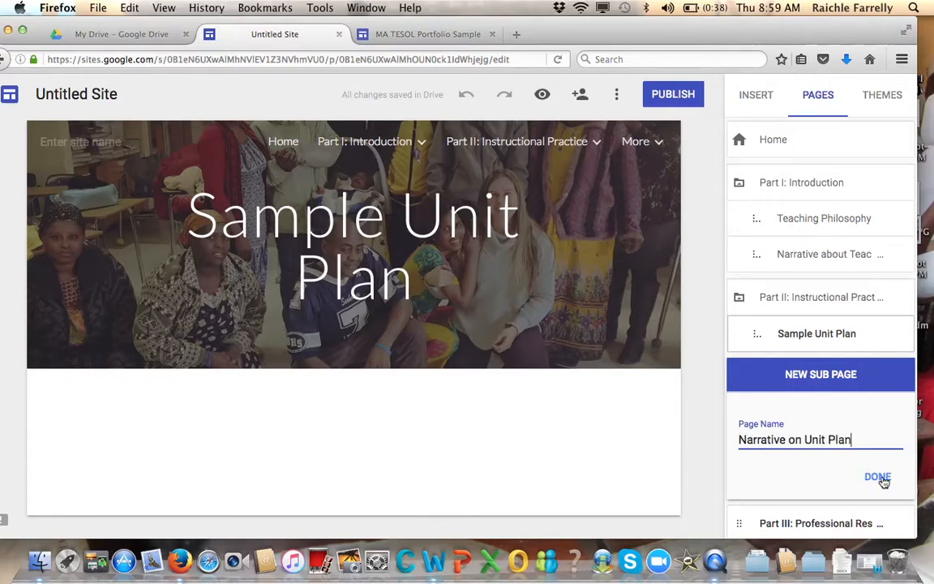
left_click(880, 478)
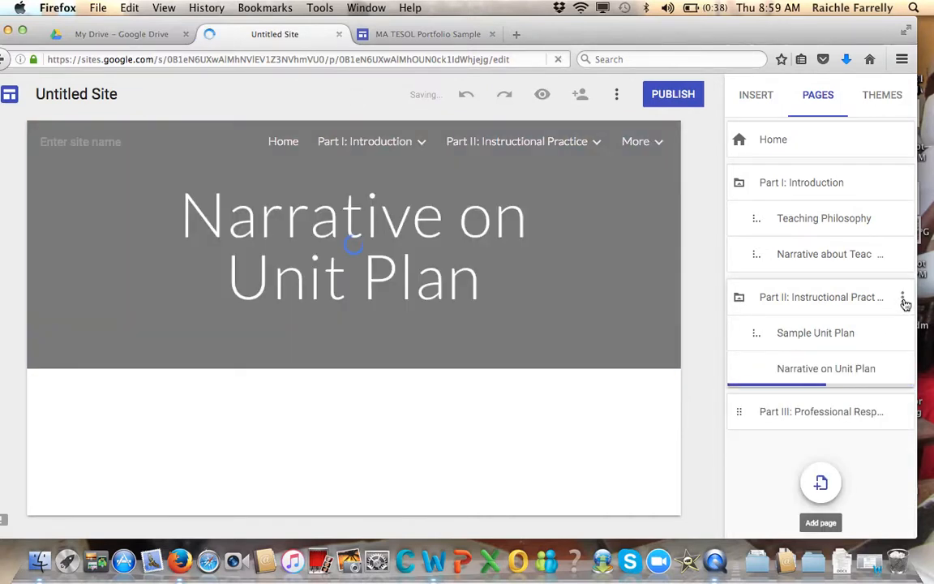
- Create a sub page named "Delivery of Lesson Plan" under the Part II: Instructional Practice page
left_click(903, 301)
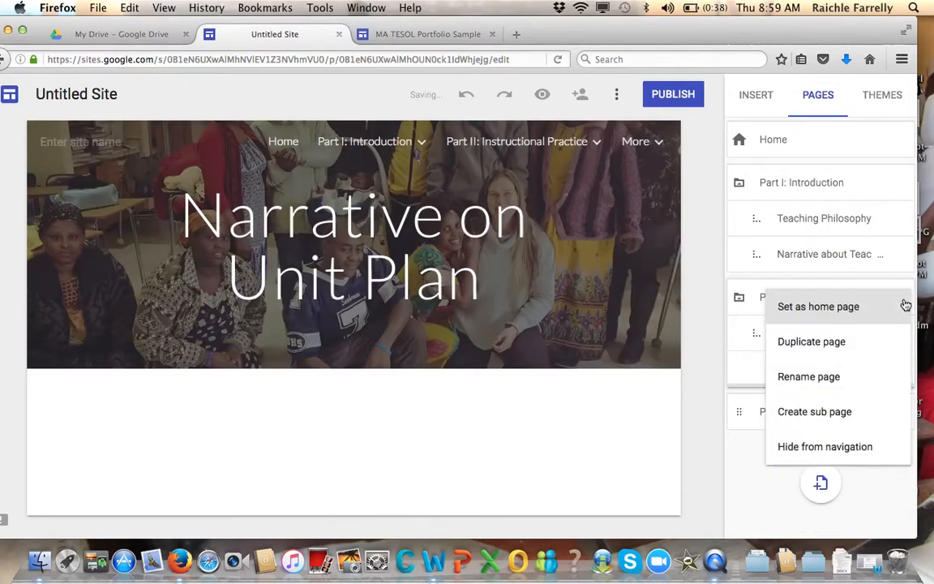
left_click(813, 412)
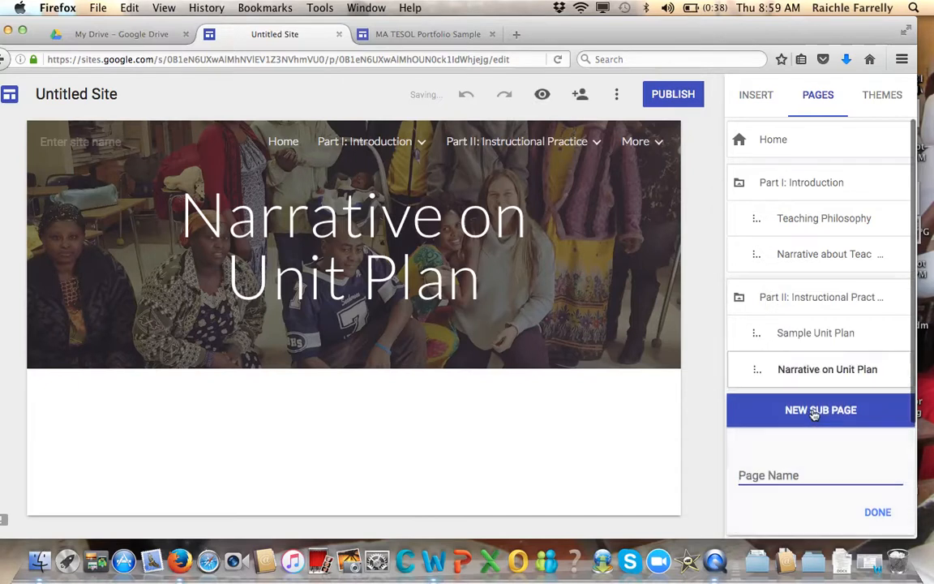
type("Del")
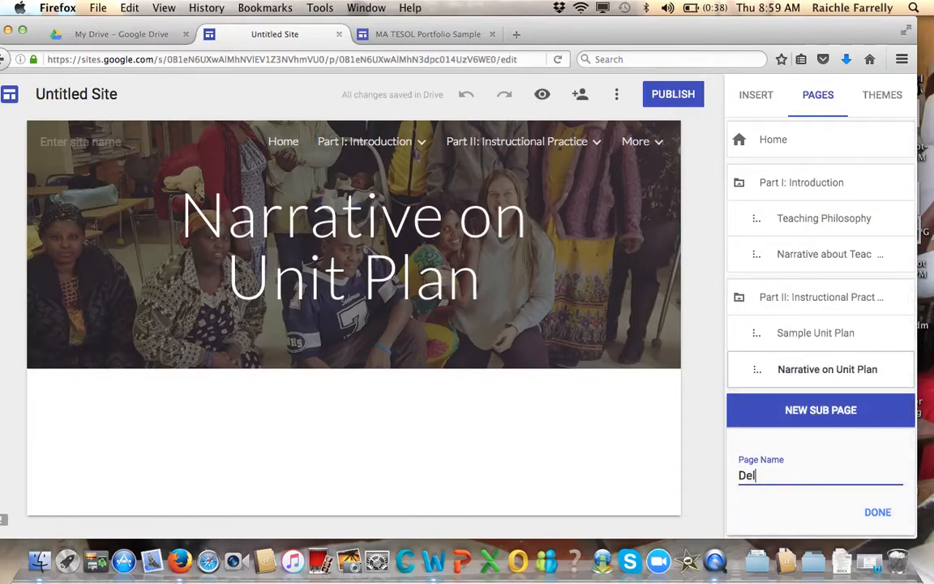
type("ivery of Lesson Plan")
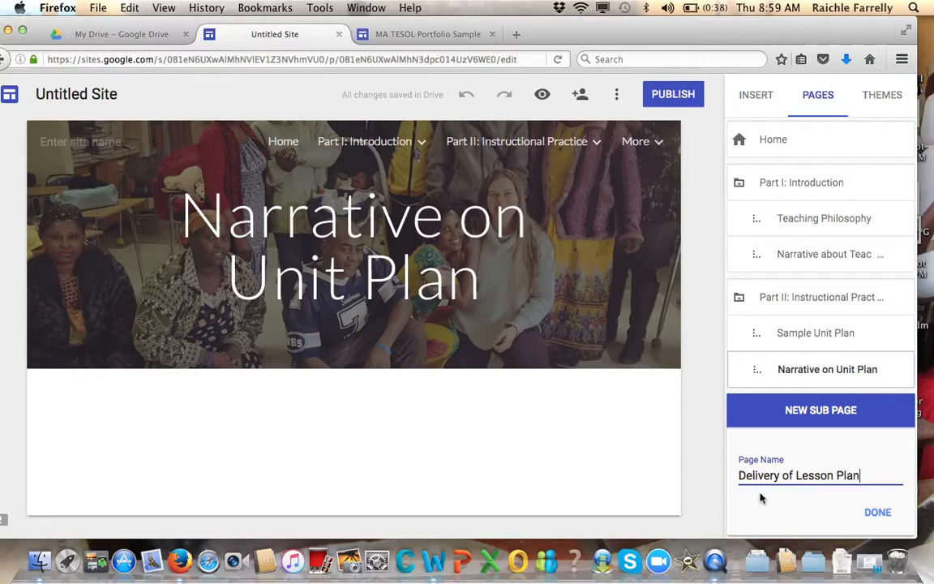
left_click(879, 513)
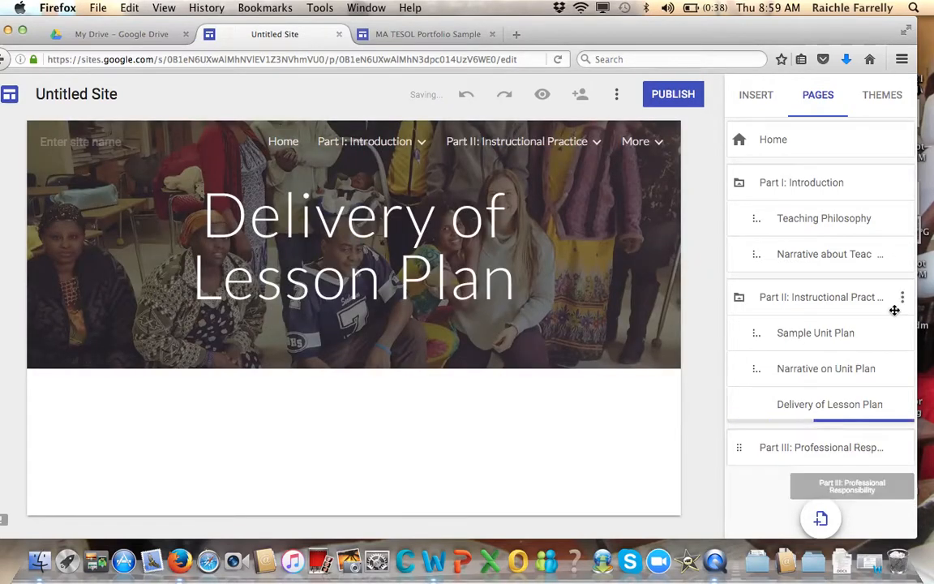
- Create a sub page named "Narrative on LP Delivery" under the Part II: Instructional Practice page
left_click(903, 301)
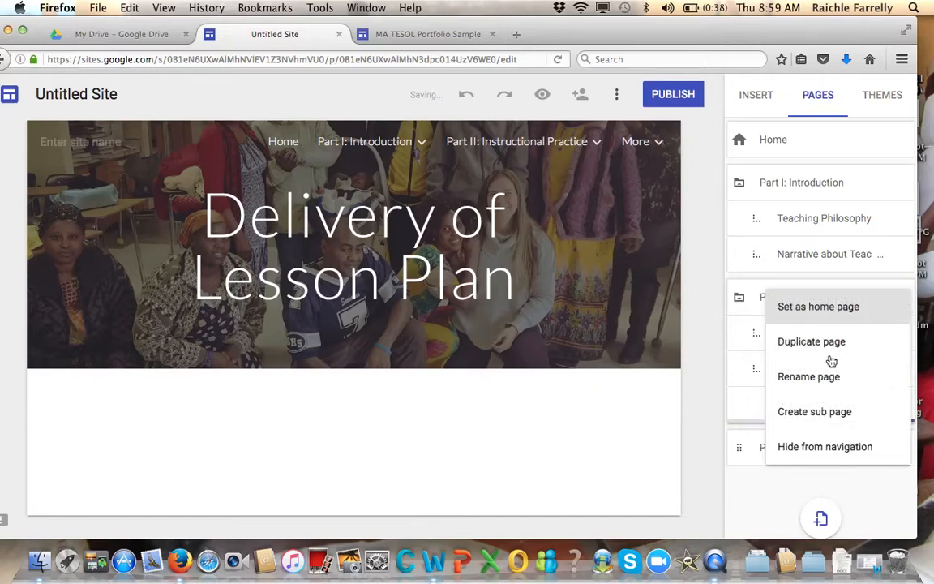
left_click(788, 412)
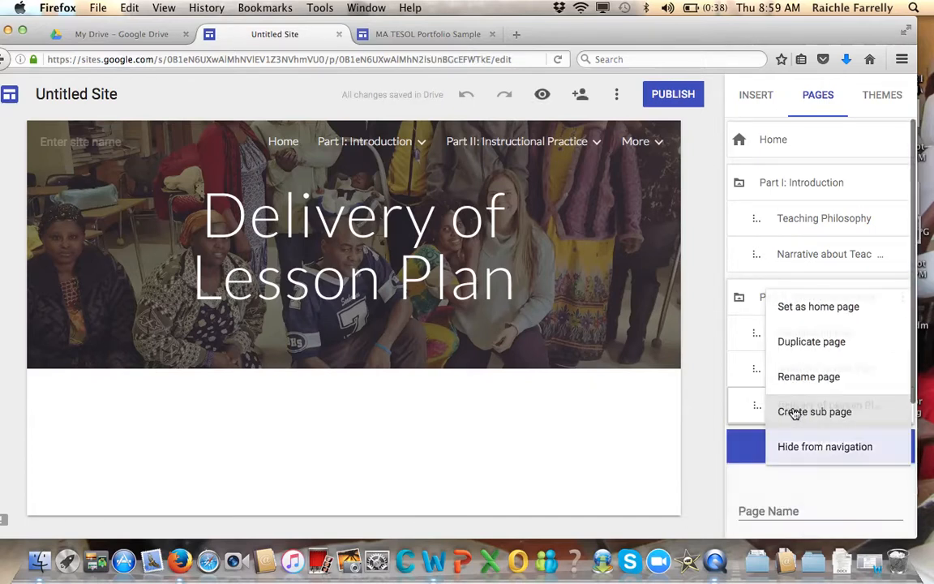
type("N")
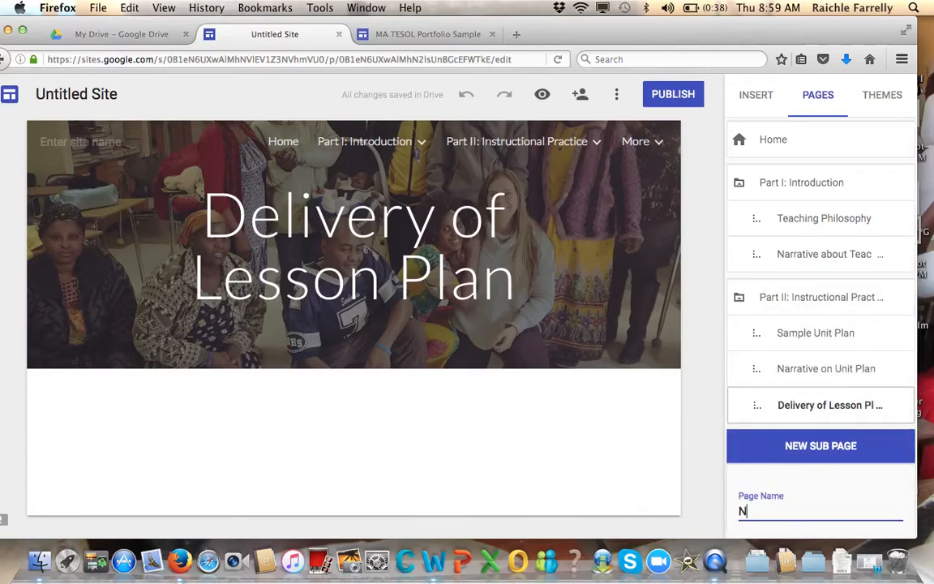
type("arrative on ")
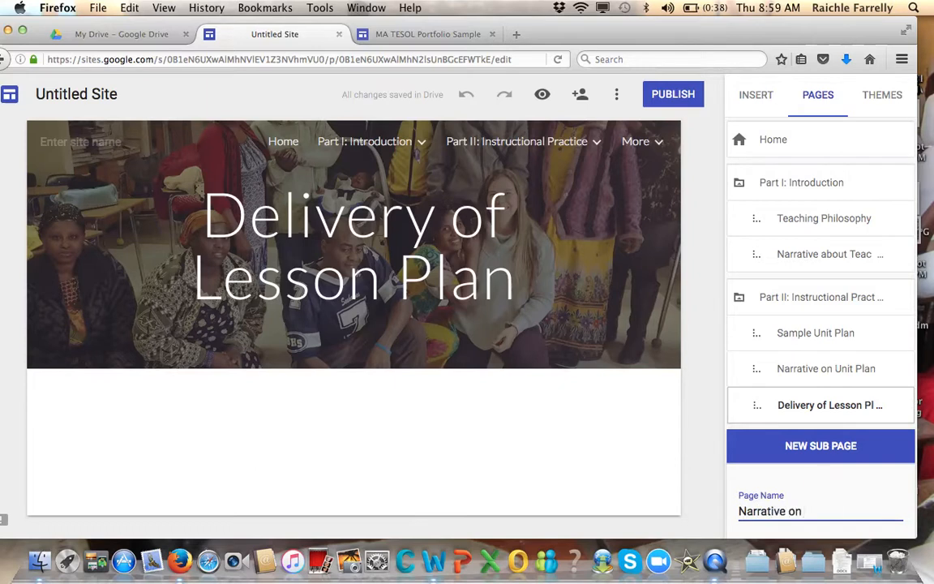
type("LP Delivery")
left_click(891, 536)
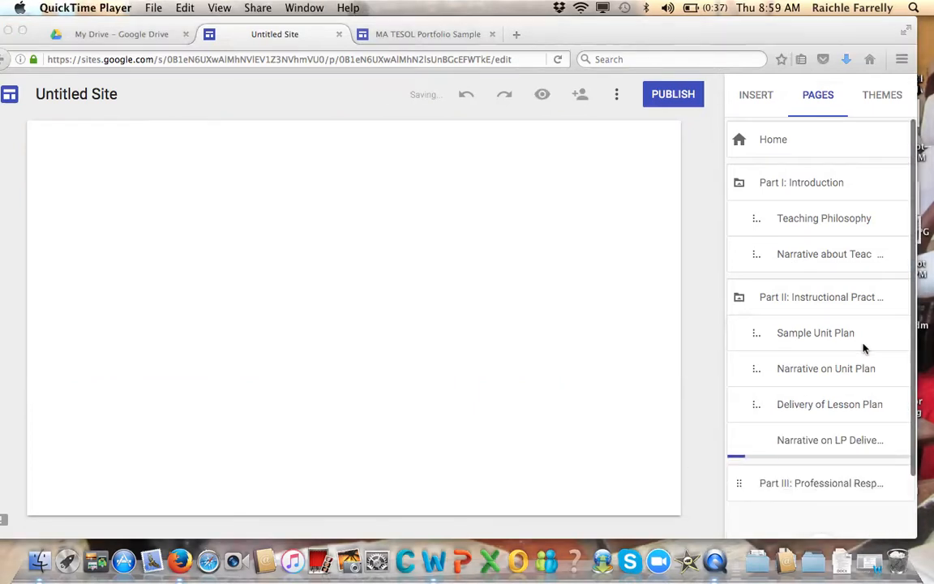
- Add a new top-level page named "Narrative on Professionalism" to the site
scroll(864, 348, "down", 2)
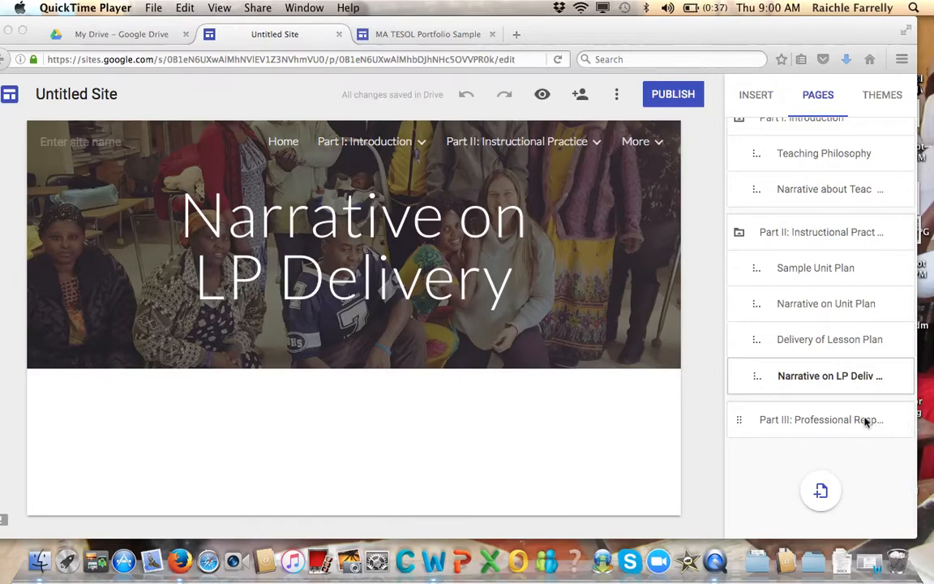
left_click(902, 421)
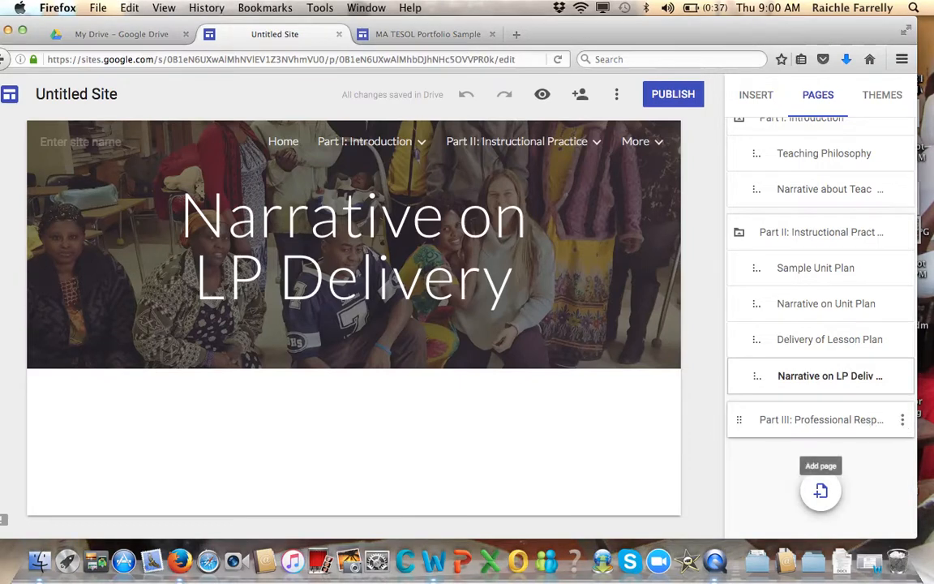
left_click(821, 490)
key("apostrophe")
type("\">")
key("XF86AudioRaiseVolume")
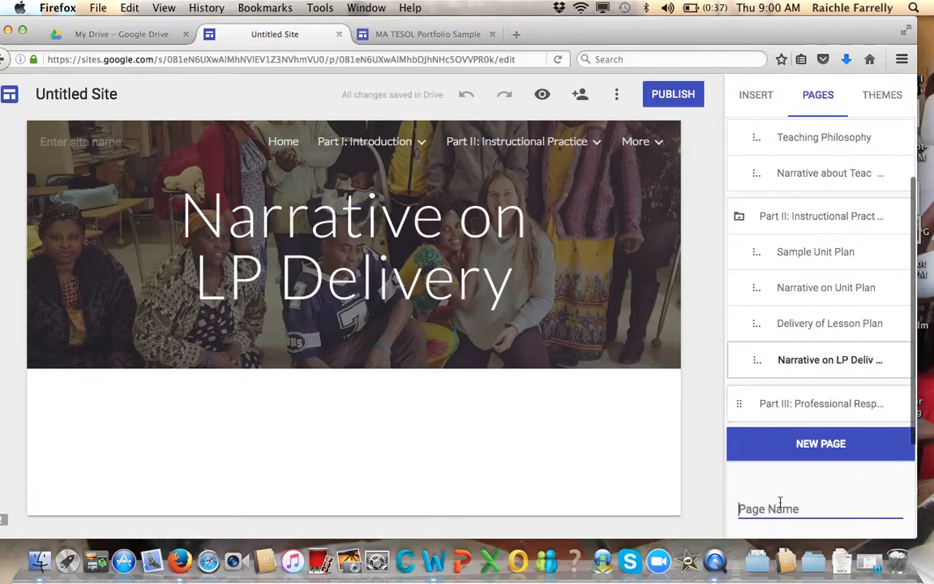
type("Narrative o")
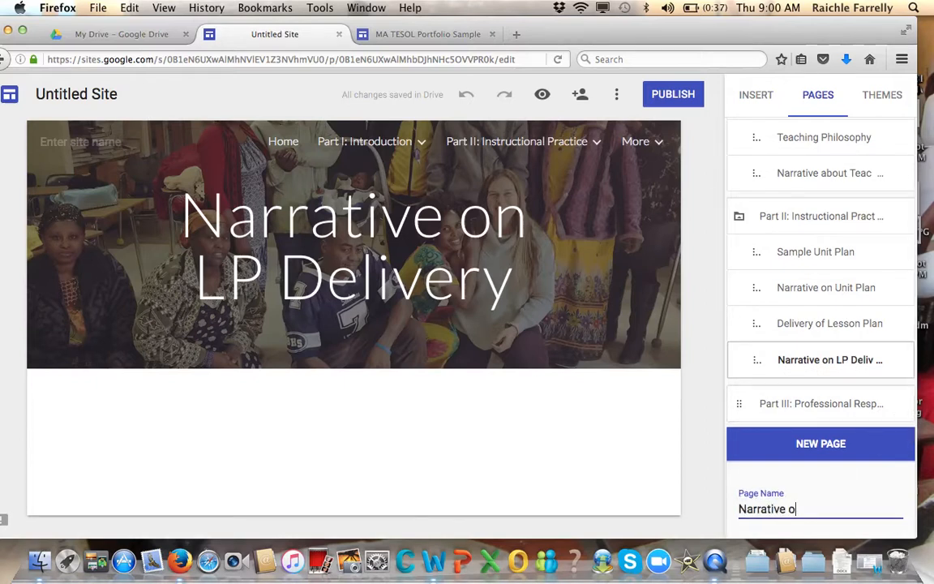
type("n Professionalism")
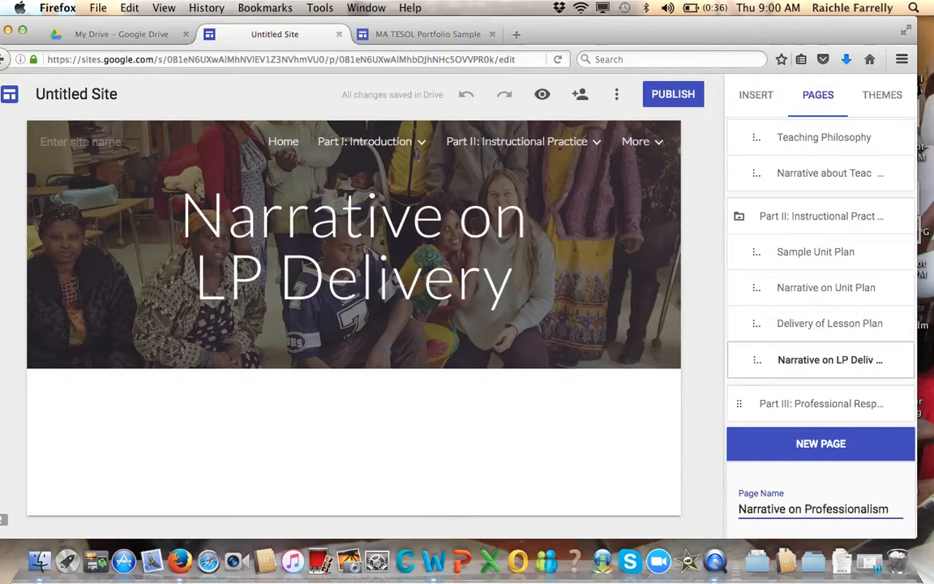
left_click(714, 561)
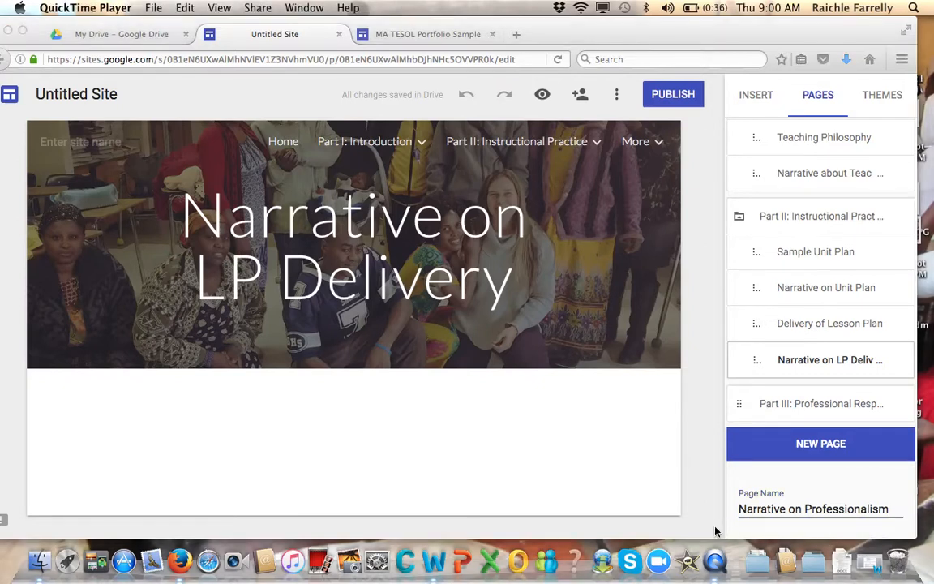
left_click(888, 508)
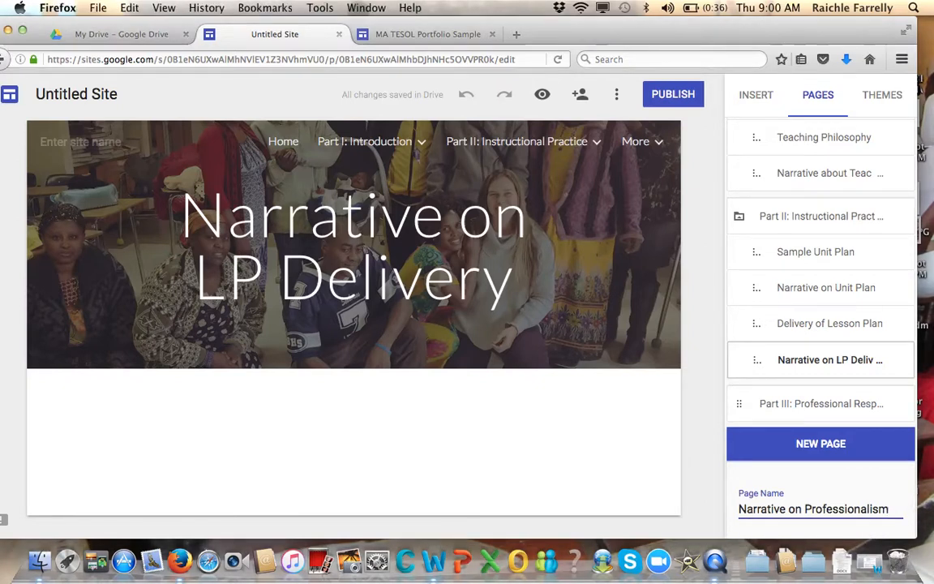
key("Return")
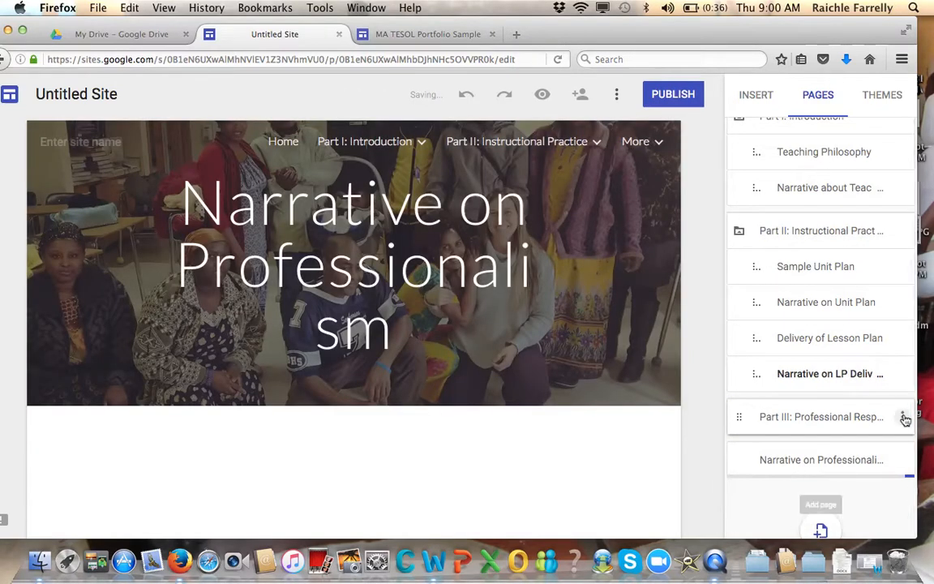
- Create a sub page named "CV/Resume" under the Part III: Professional Responsibility page
left_click(904, 418)
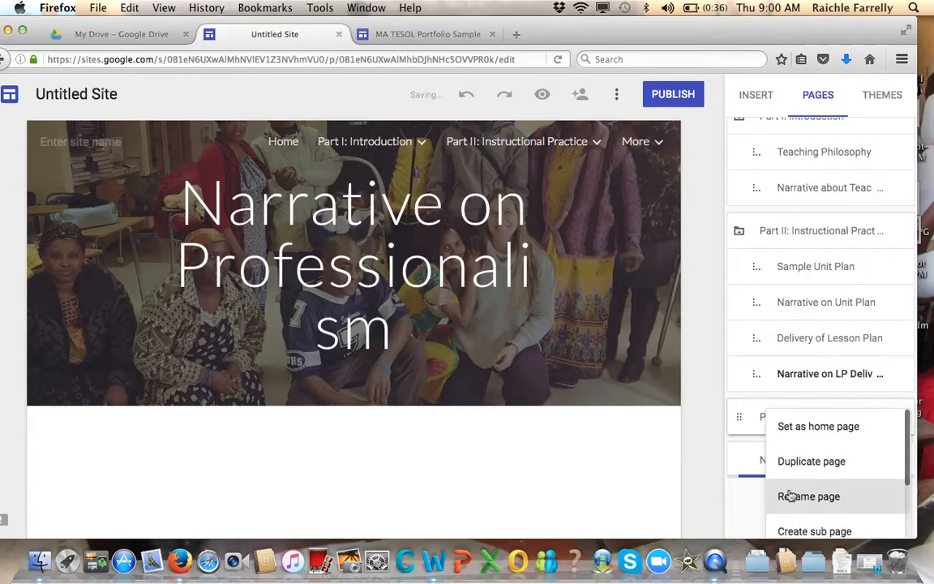
scroll(827, 484, "down", 2)
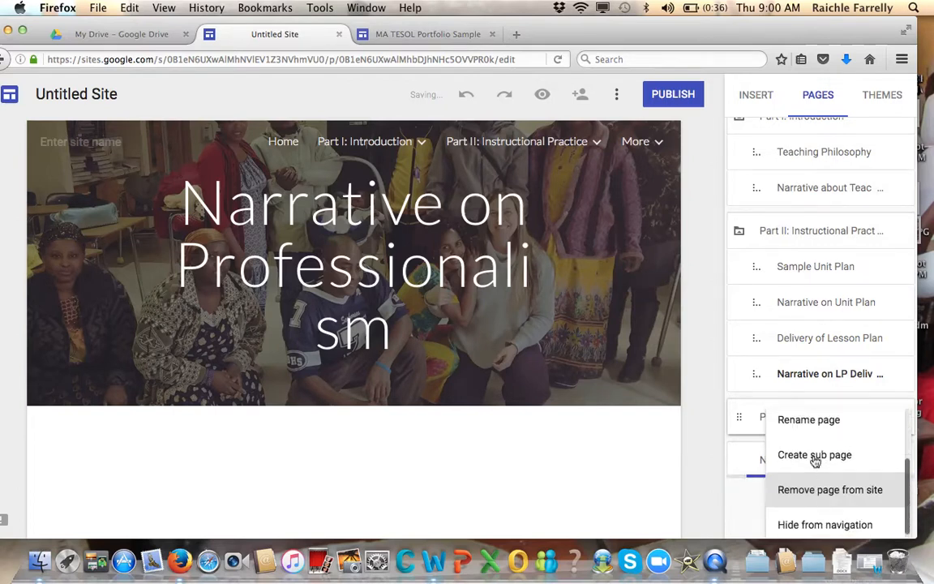
left_click(811, 454)
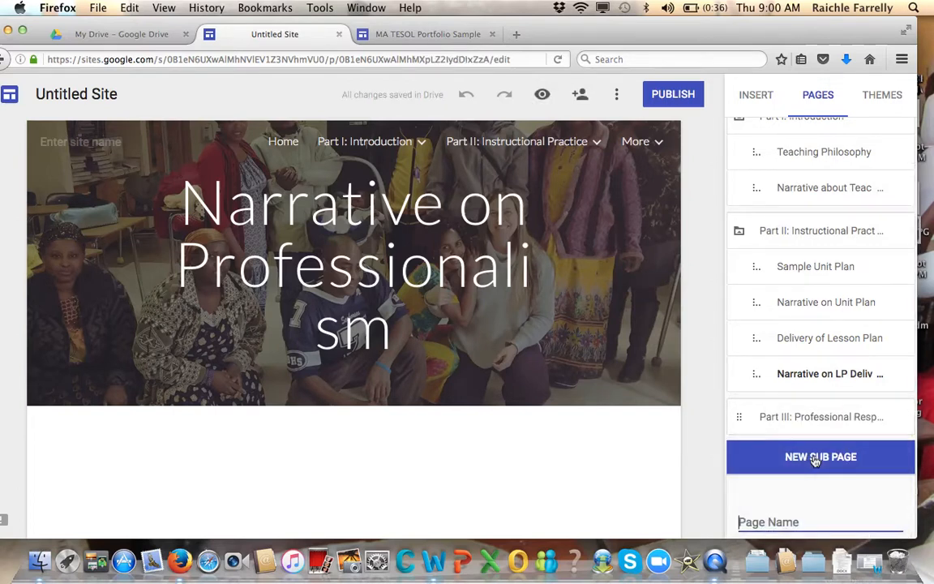
type("CV/")
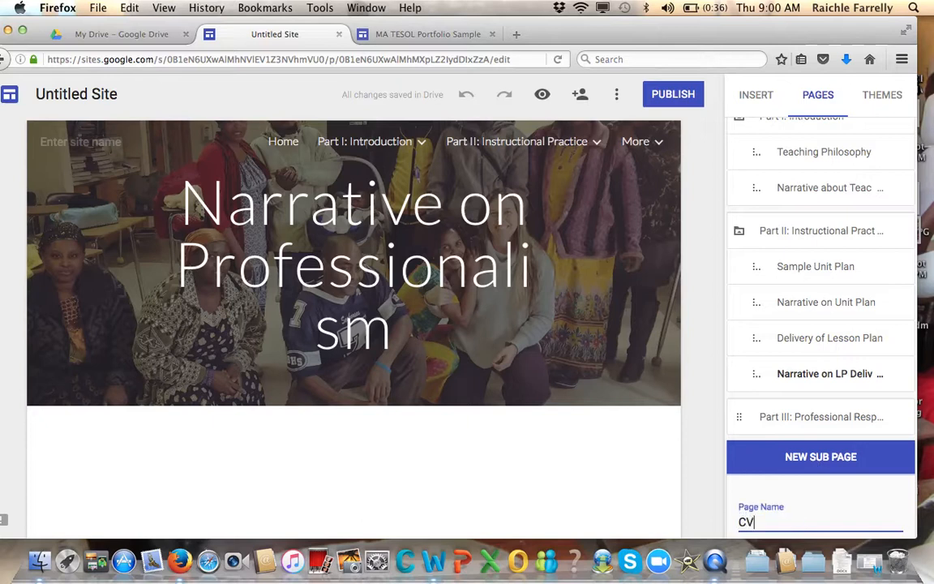
type("Resume")
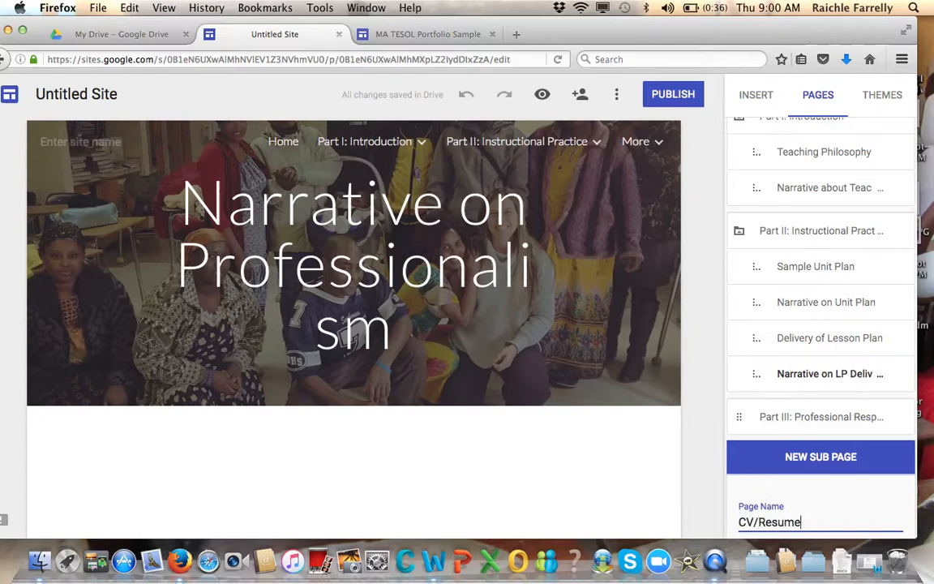
key("Return")
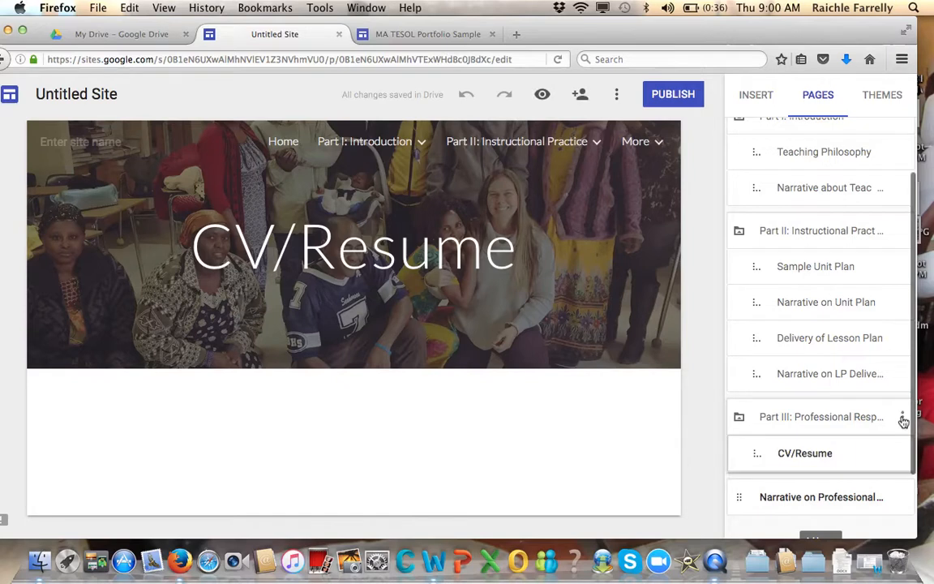
- Create a sub page named "Sample Cover" under the Part III: Professional Responsibility page
left_click(902, 418)
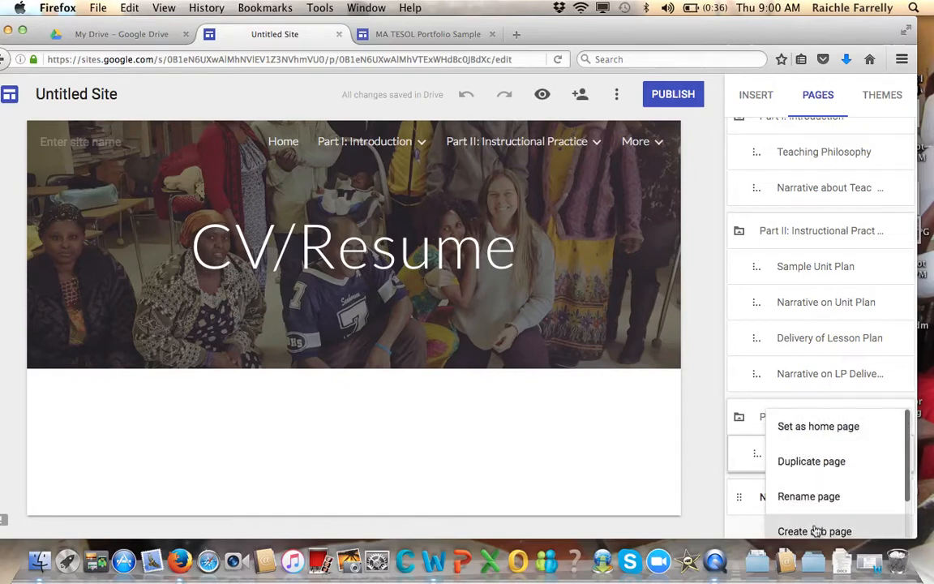
left_click(816, 531)
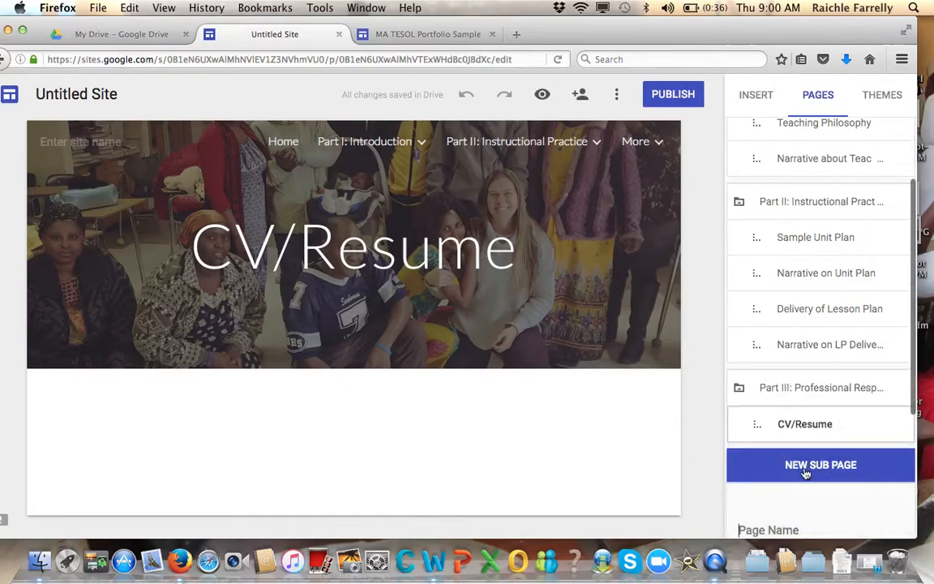
type("Sap")
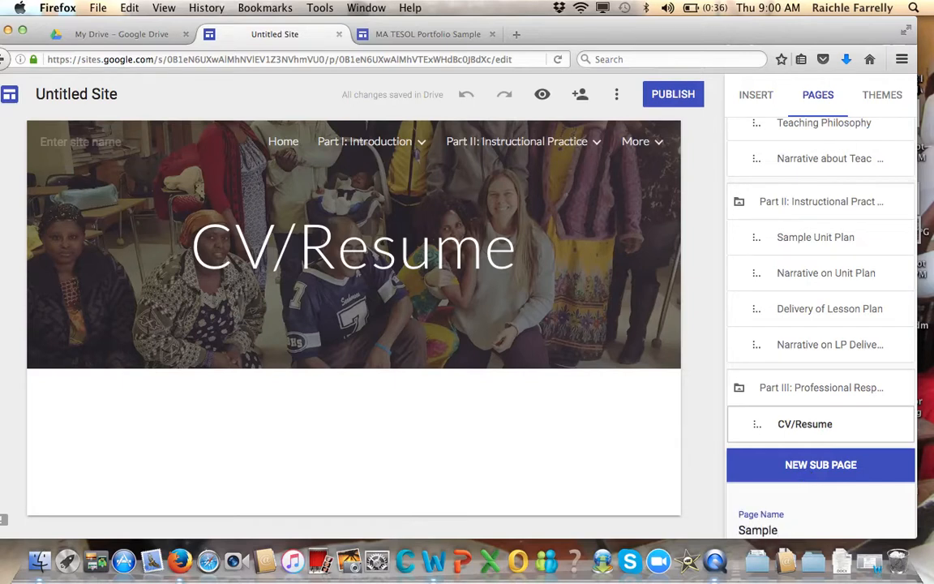
type("ple Cover")
key("Return")
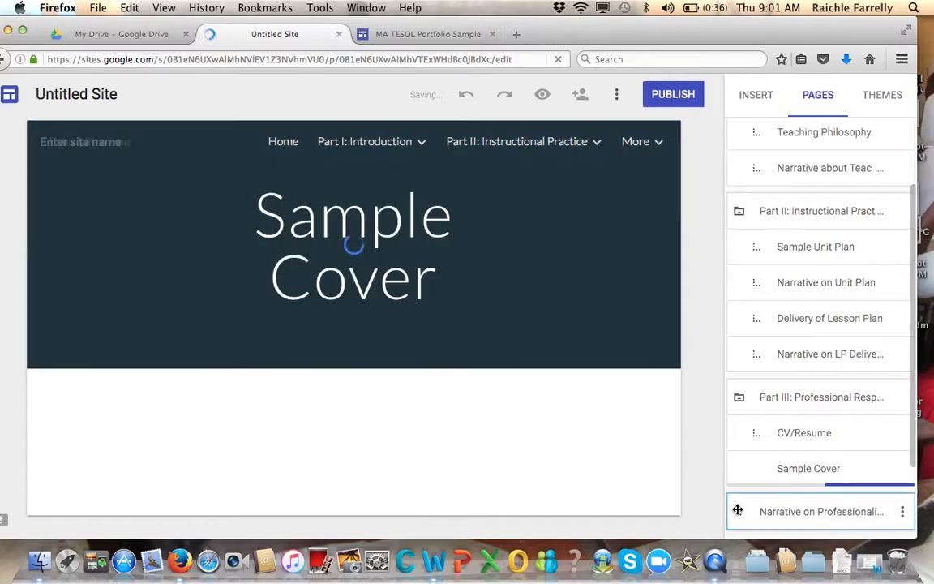
- Move the Narrative on Professionalism page under Part III: Professional Responsibility, placing it above CV/Resume
left_click_drag(738, 509, 871, 443)
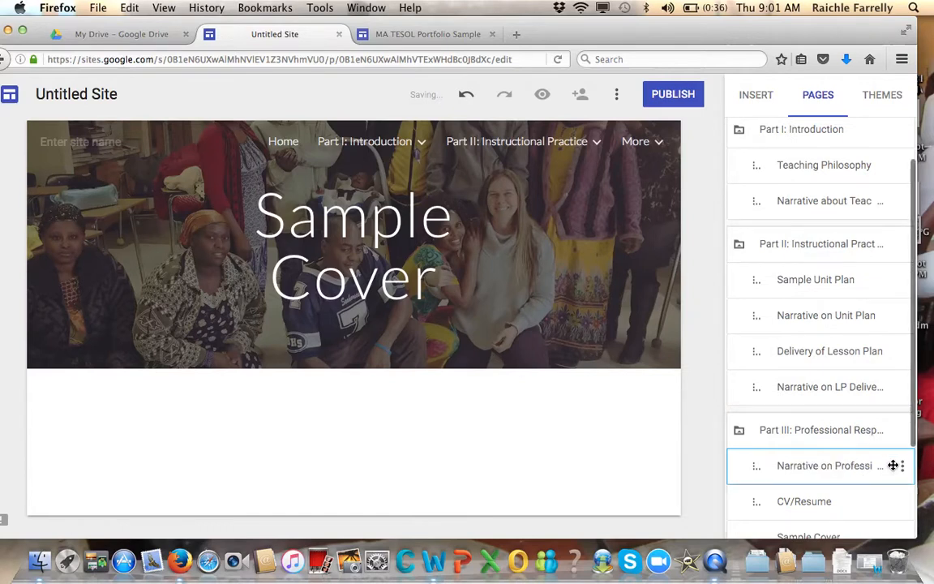
scroll(864, 472, "down", 2)
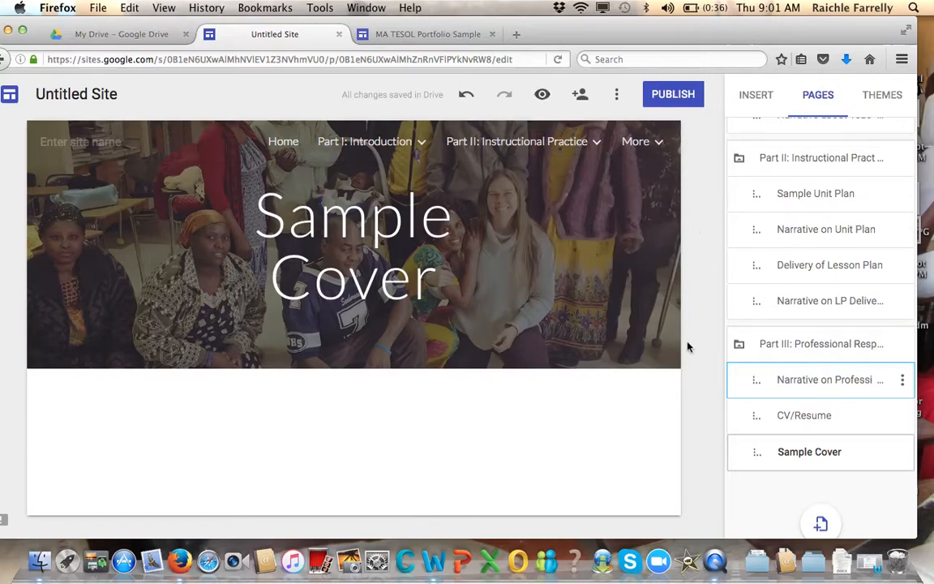
- Open the Delivery of Lesson Plan page and examine the options for embedding a web URL, a YouTube video and other Google content
left_click(805, 199)
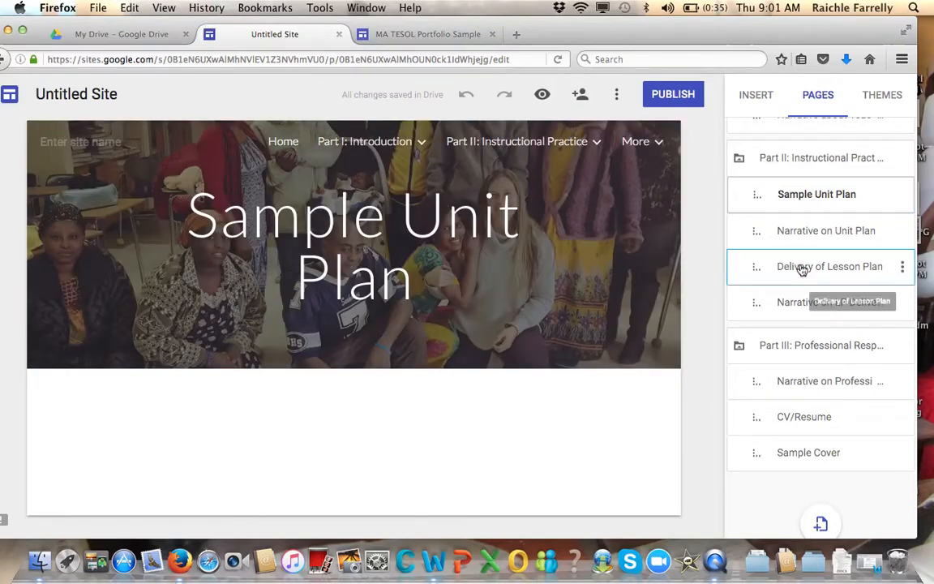
left_click(801, 270)
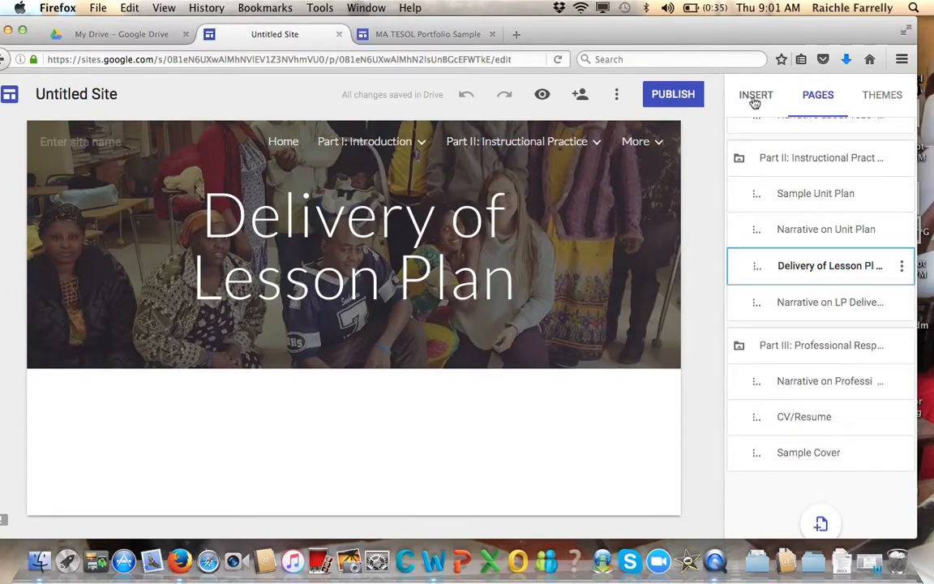
left_click(754, 101)
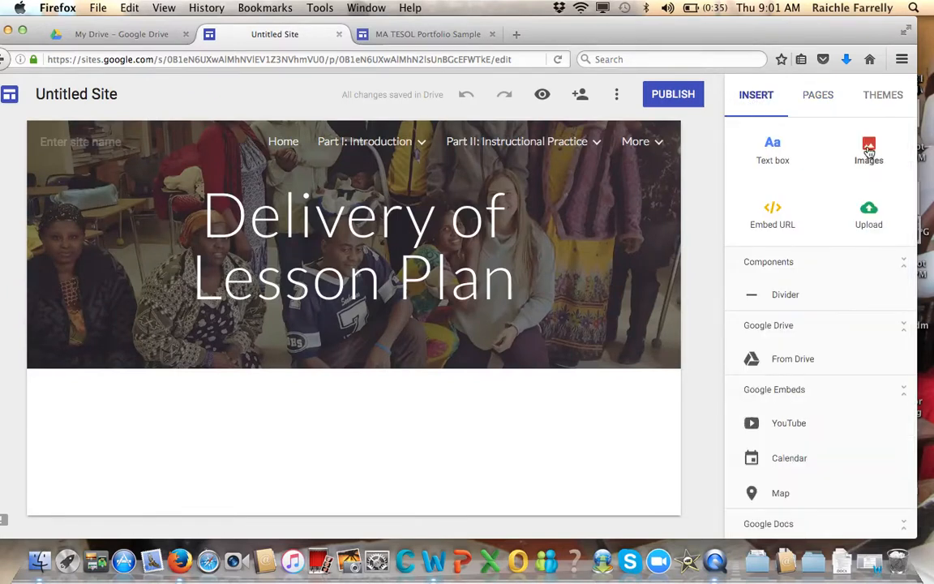
left_click(774, 220)
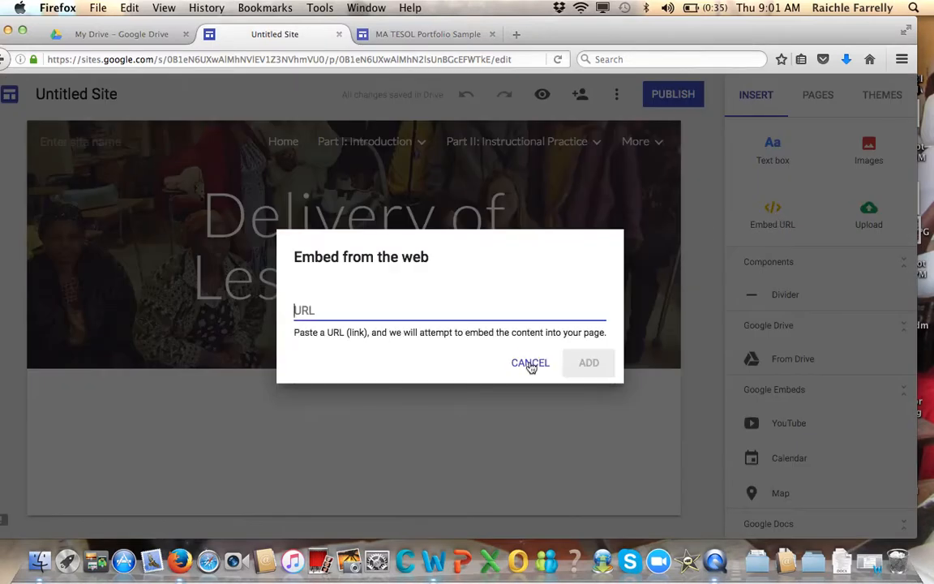
left_click(529, 364)
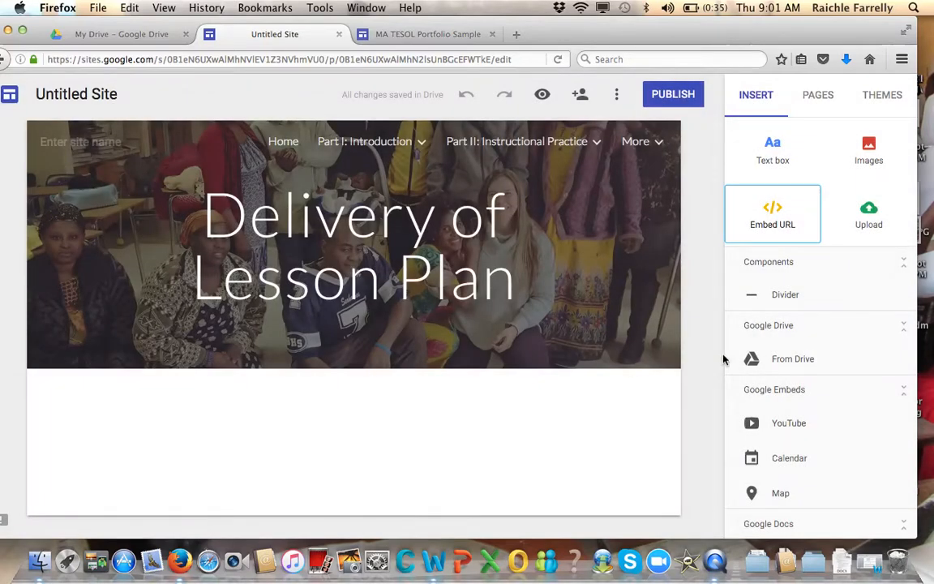
left_click(790, 423)
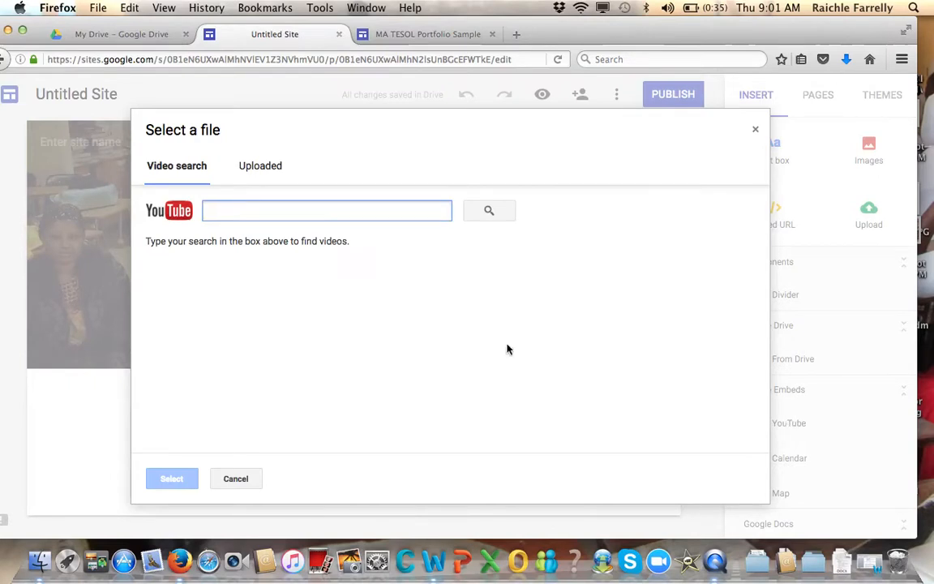
left_click(235, 479)
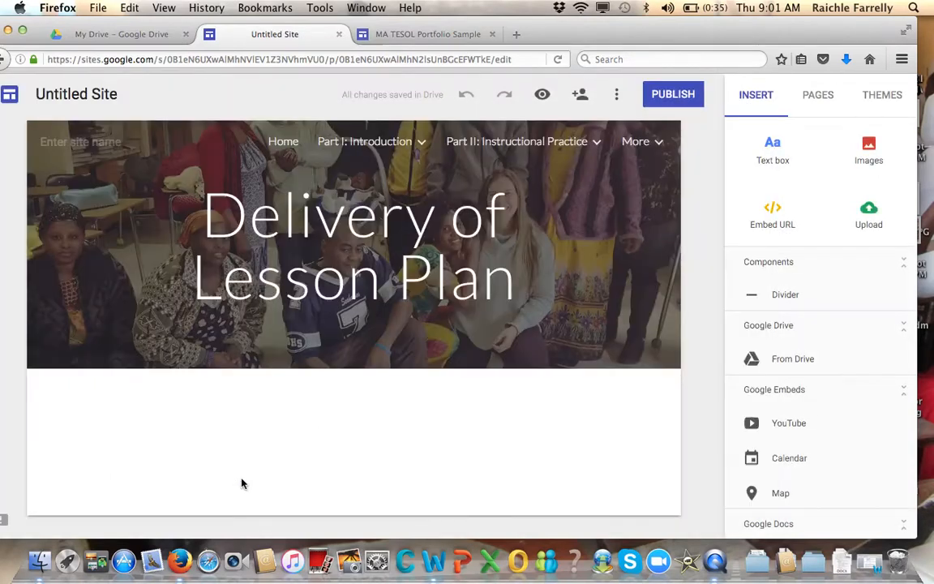
scroll(837, 432, "down", 5)
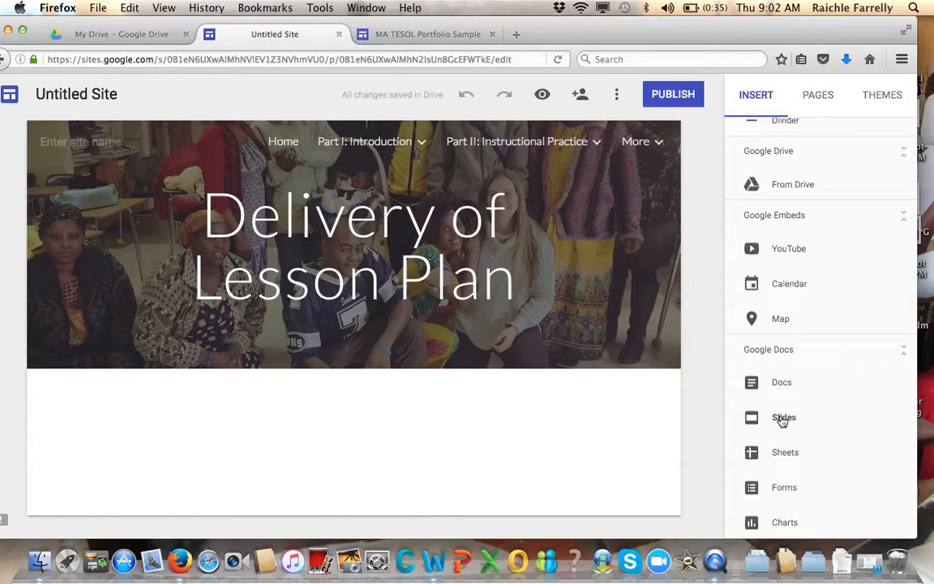
scroll(817, 423, "up", 3)
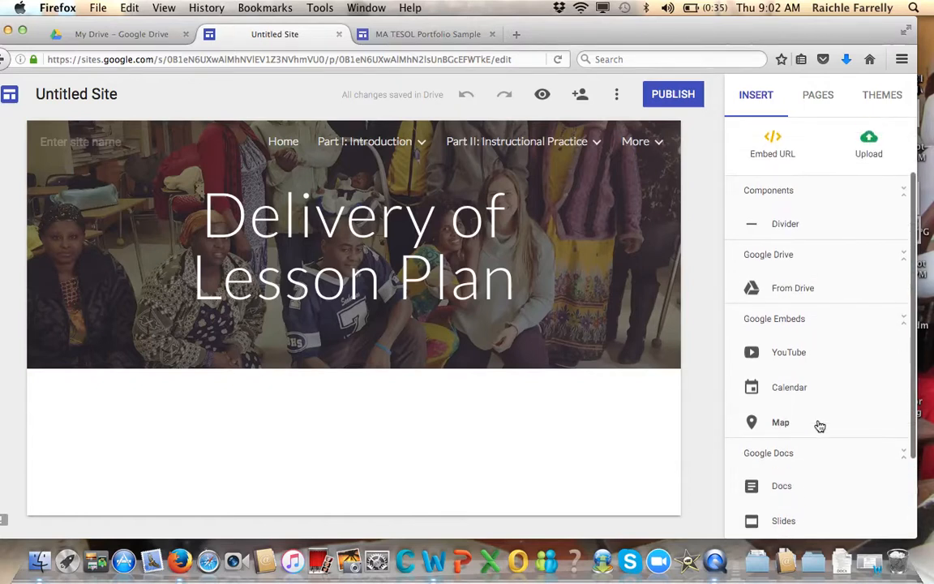
scroll(819, 425, "up", 2)
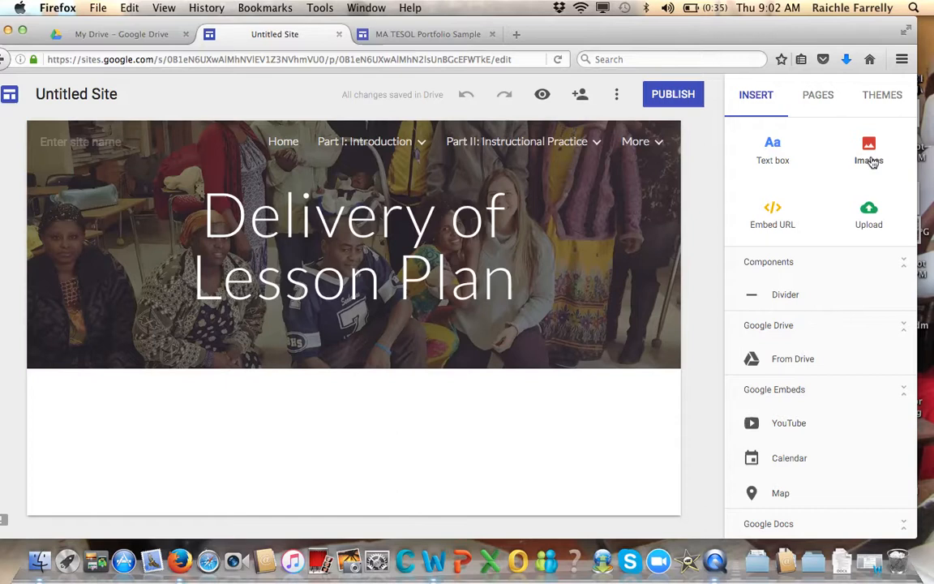
- Add a divider beneath the Delivery of Lesson Plan header, followed by a text box reading "Text Box"
left_click(793, 297)
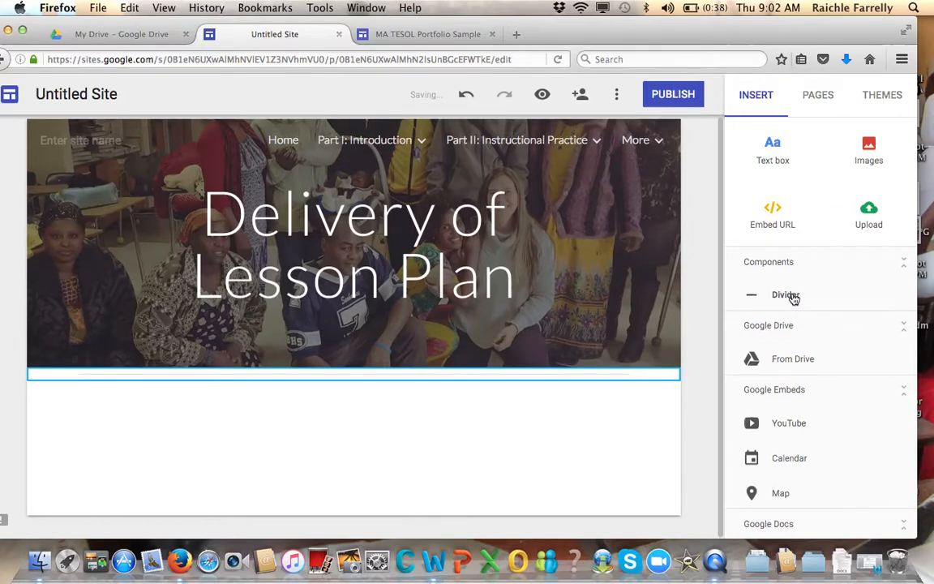
left_click(780, 147)
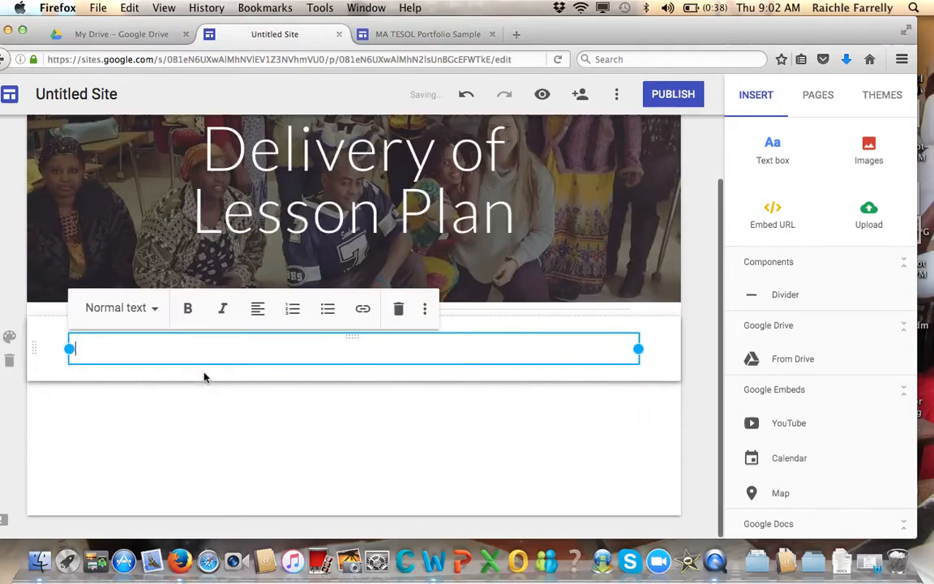
type("Te")
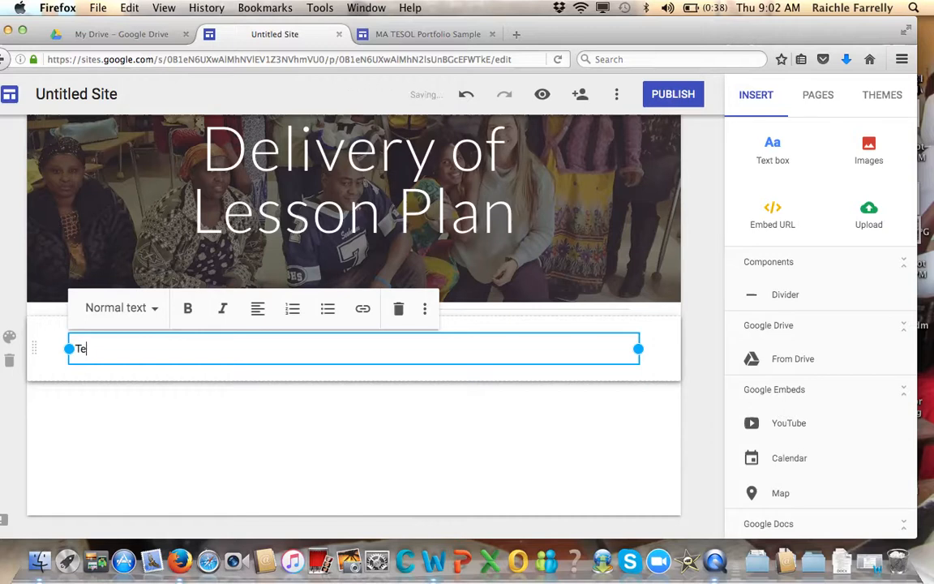
type("xt Box")
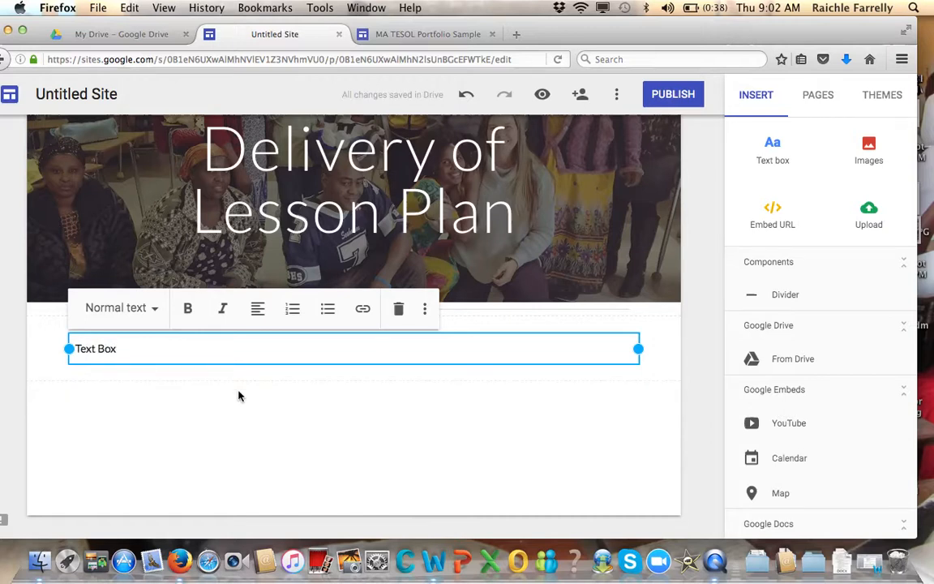
key("Return")
key("BackSpace")
left_click(198, 412)
- Insert the photo from the Profile photos album below the text box
left_click(868, 154)
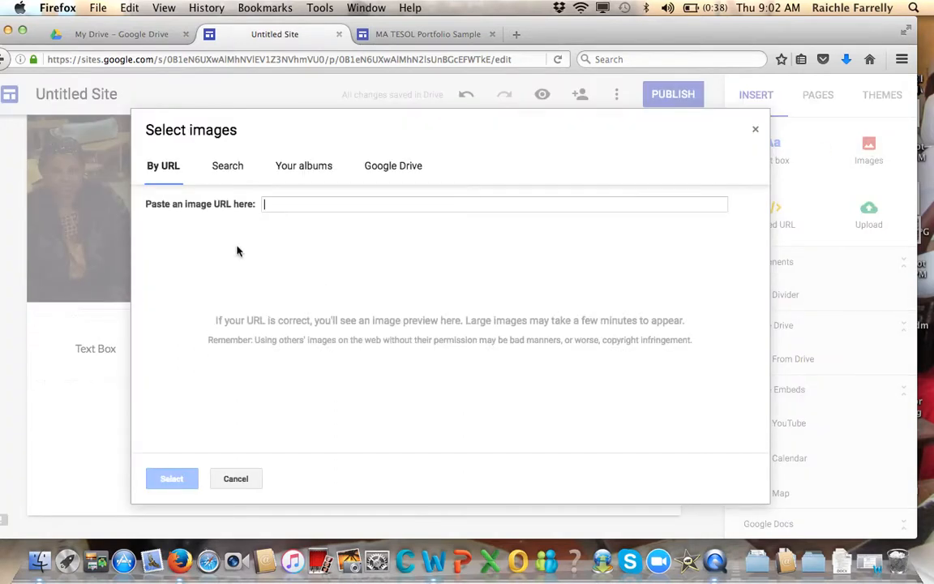
left_click(223, 169)
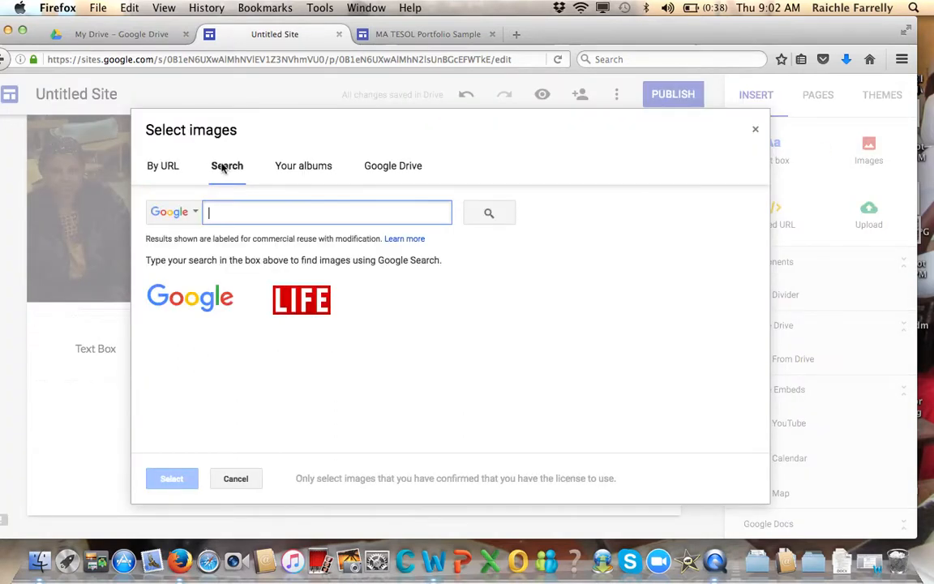
left_click(307, 173)
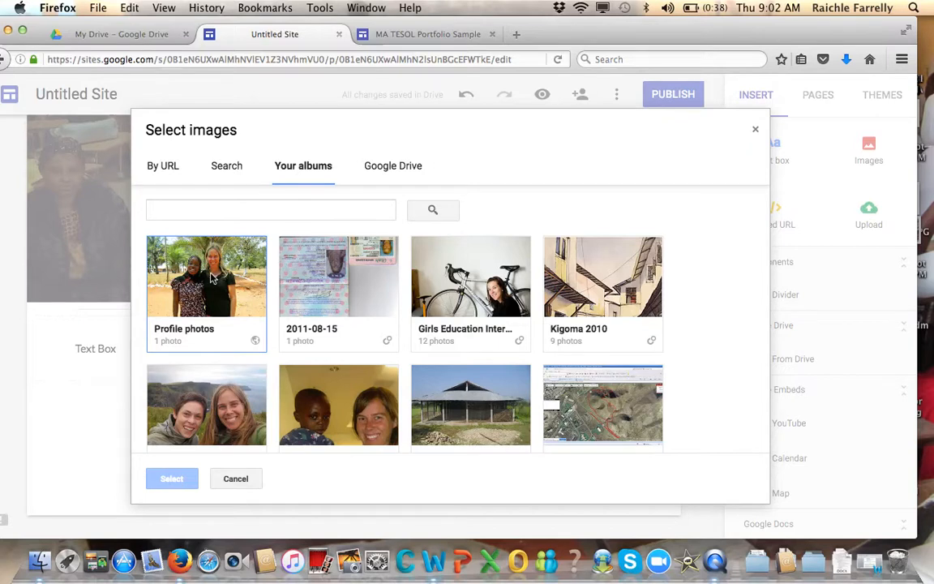
left_click(212, 278)
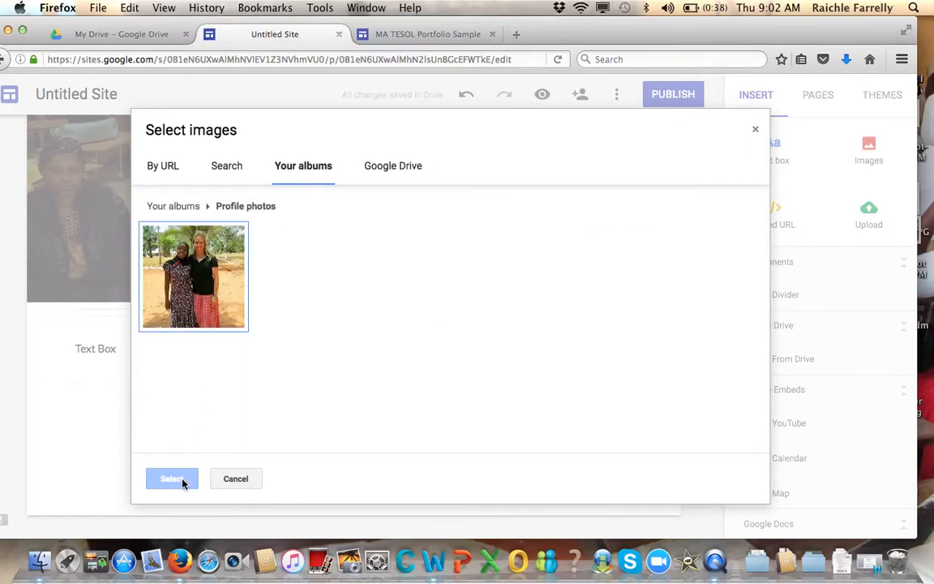
left_click(175, 259)
left_click(168, 480)
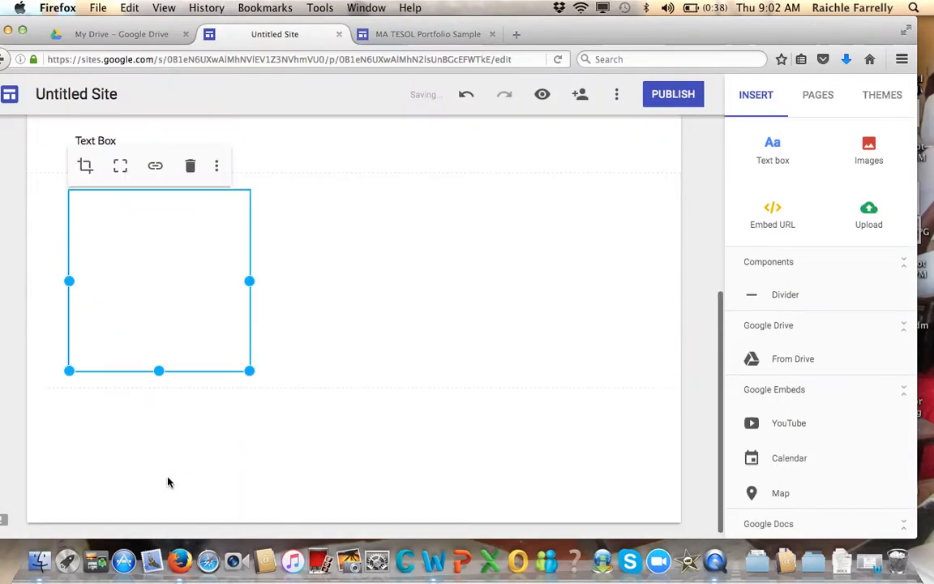
- Set the photo's section style to Emphasis 1 and move the photo to the right side of its section
mouse_move(66, 297)
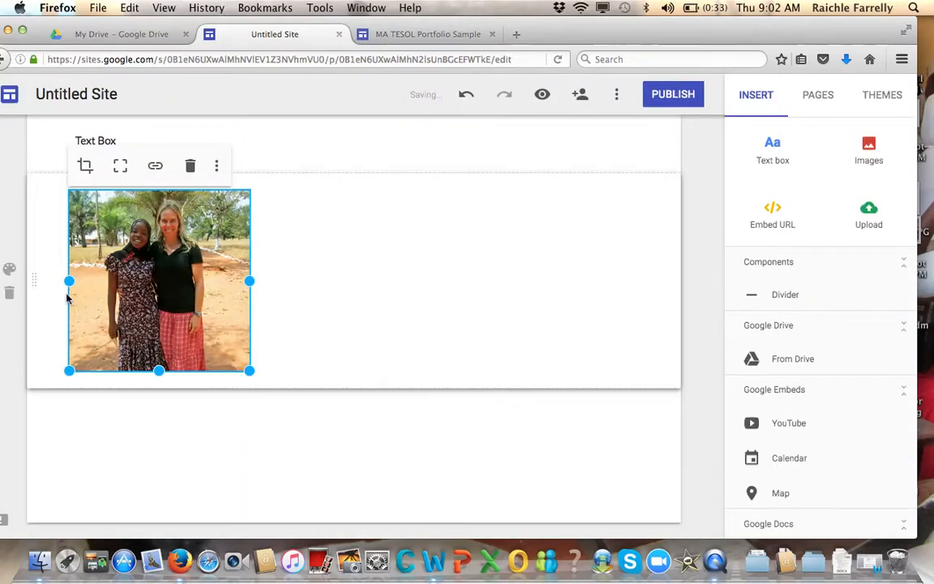
left_click(10, 270)
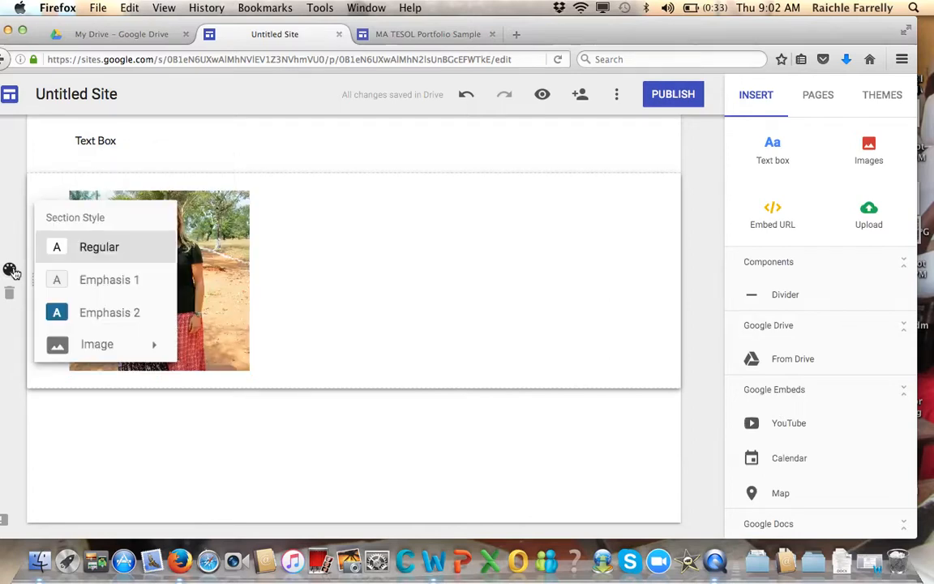
left_click(83, 280)
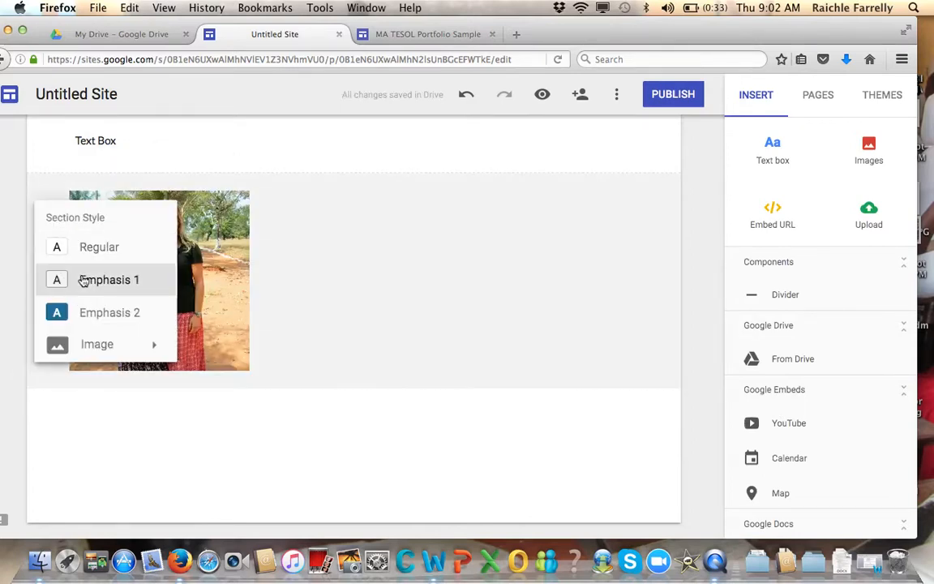
left_click(92, 404)
left_click(111, 251)
left_click_drag(216, 261, 592, 254)
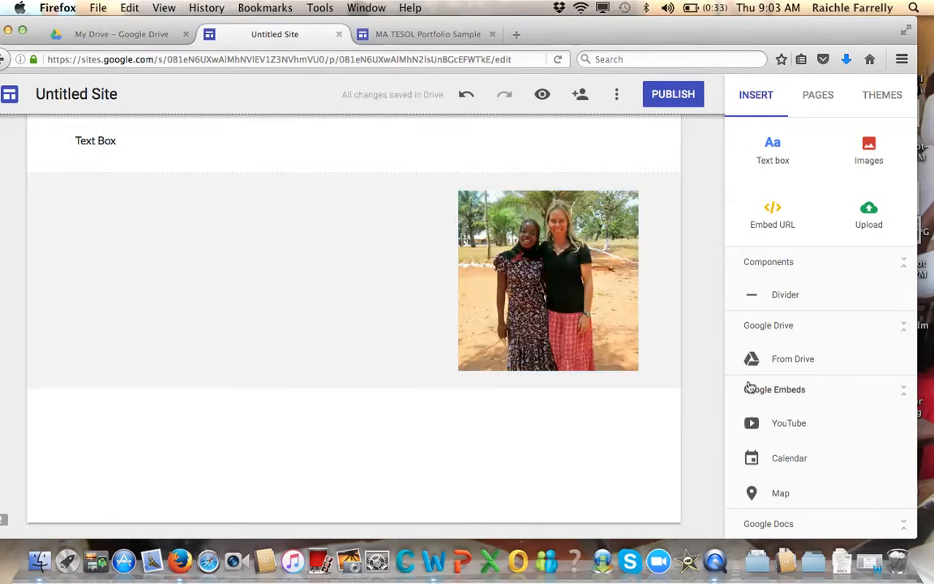
- Search YouTube for "Amahoro Secondary School" and embed the "Amahoro Secondary School Opening Ceremony" video below the photo section
scroll(821, 439, "down", 1)
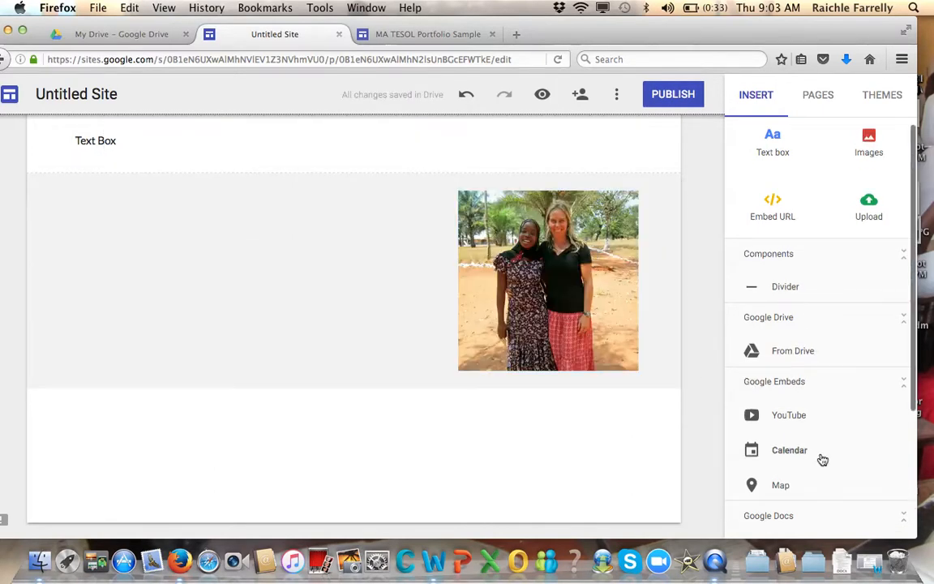
left_click(790, 406)
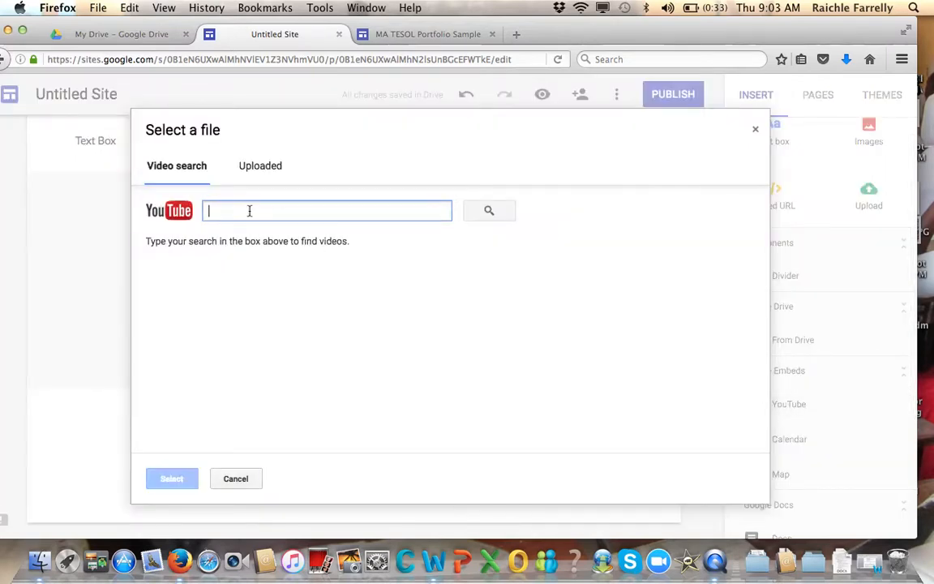
type("Amahoro SE")
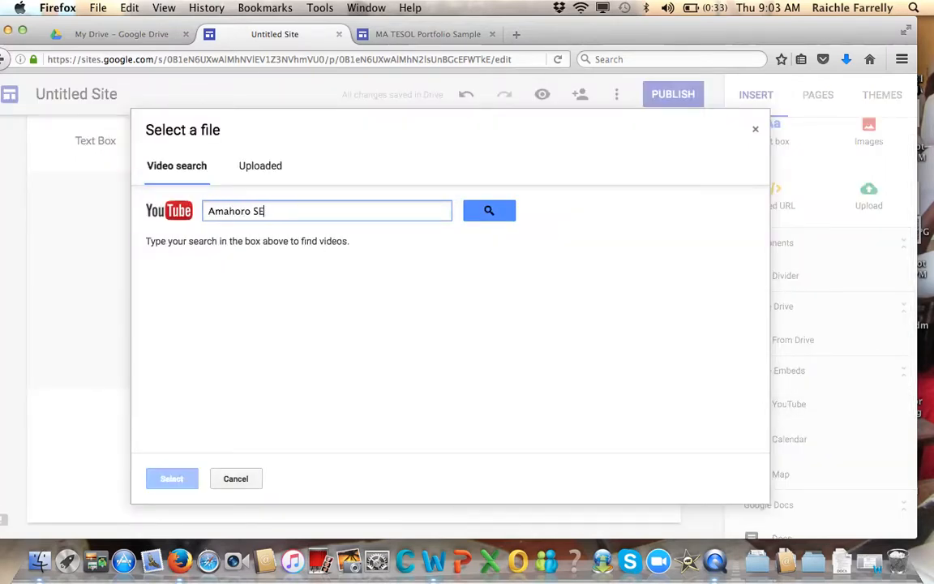
type("condary School")
key("Return")
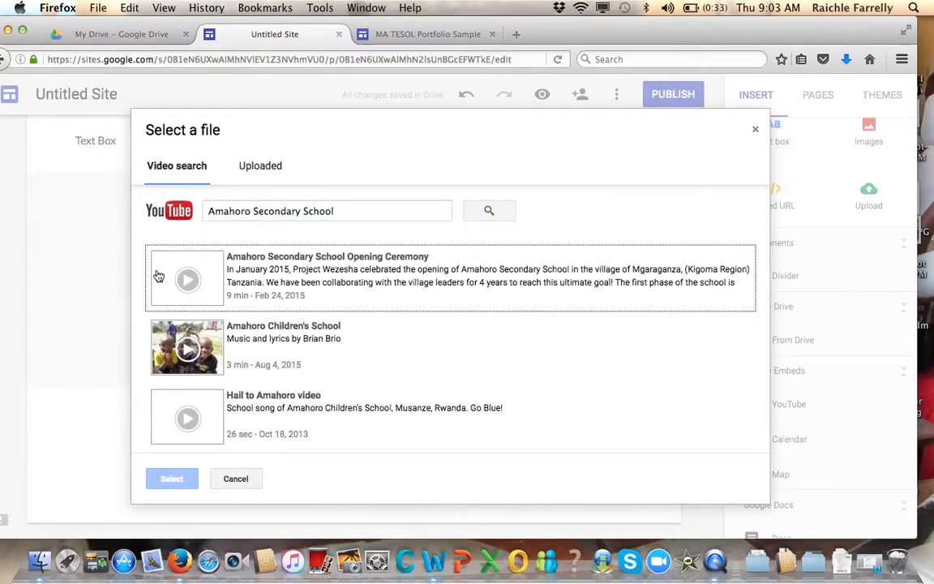
left_click(185, 279)
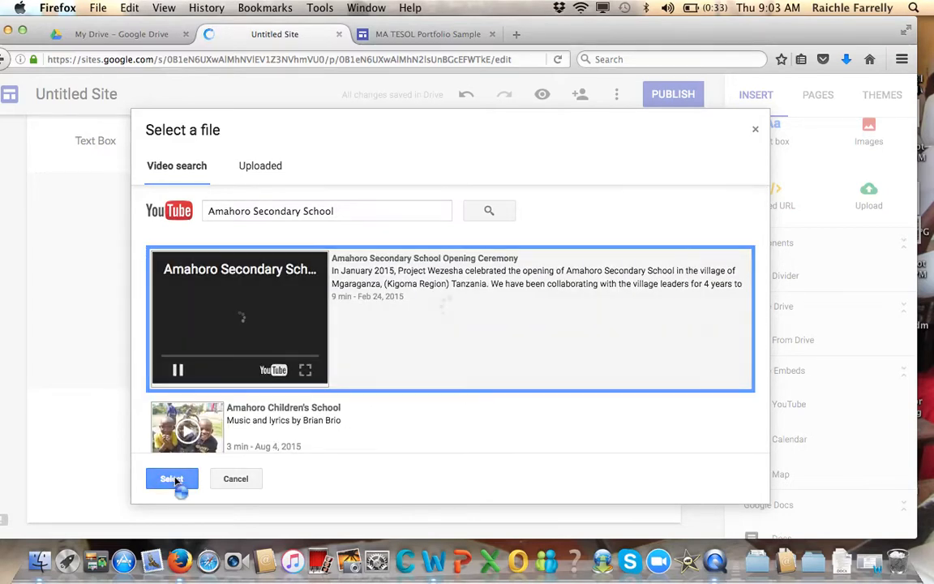
left_click(171, 478)
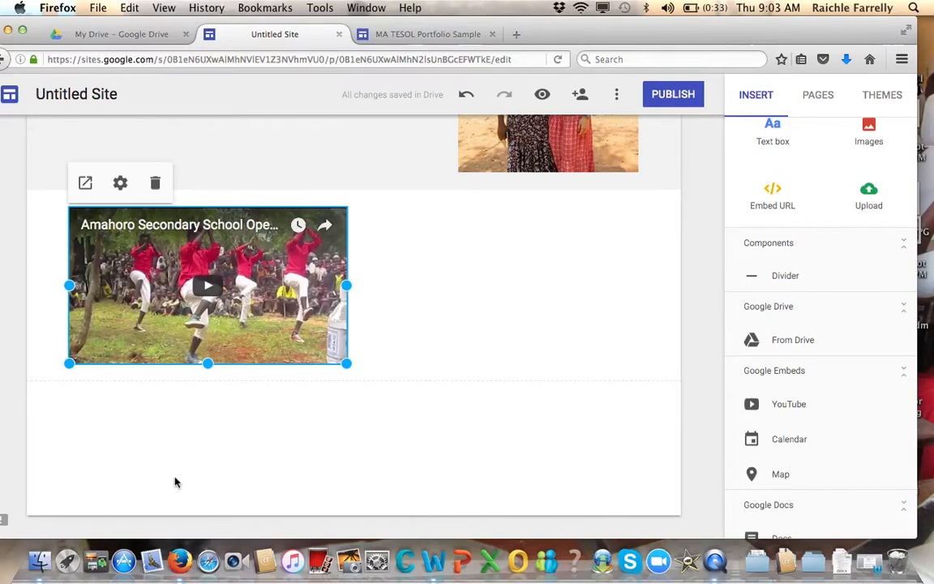
- Try the Aristotle theme on the site, and settle on the Diplomat theme
scroll(416, 414, "up", 5)
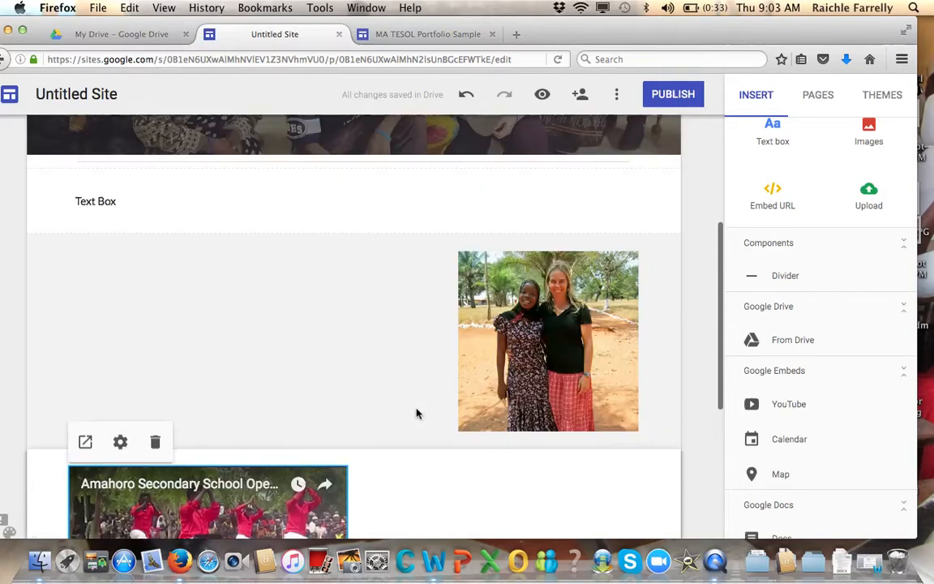
scroll(416, 413, "up", 3)
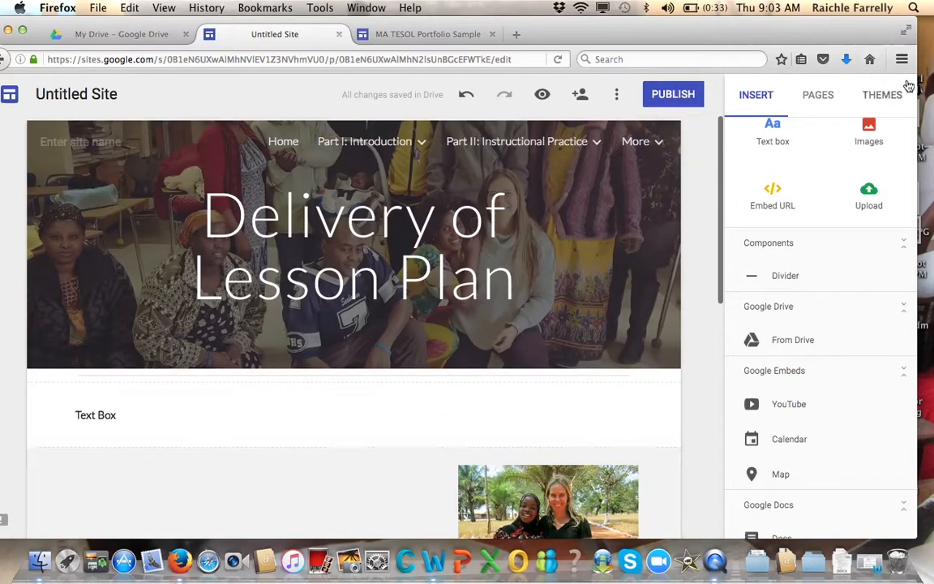
left_click(889, 97)
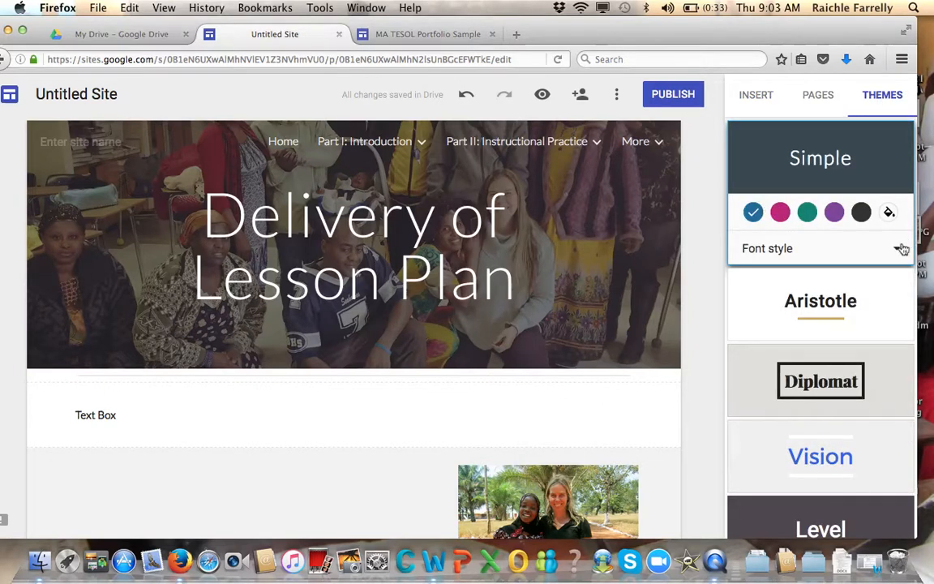
left_click(855, 302)
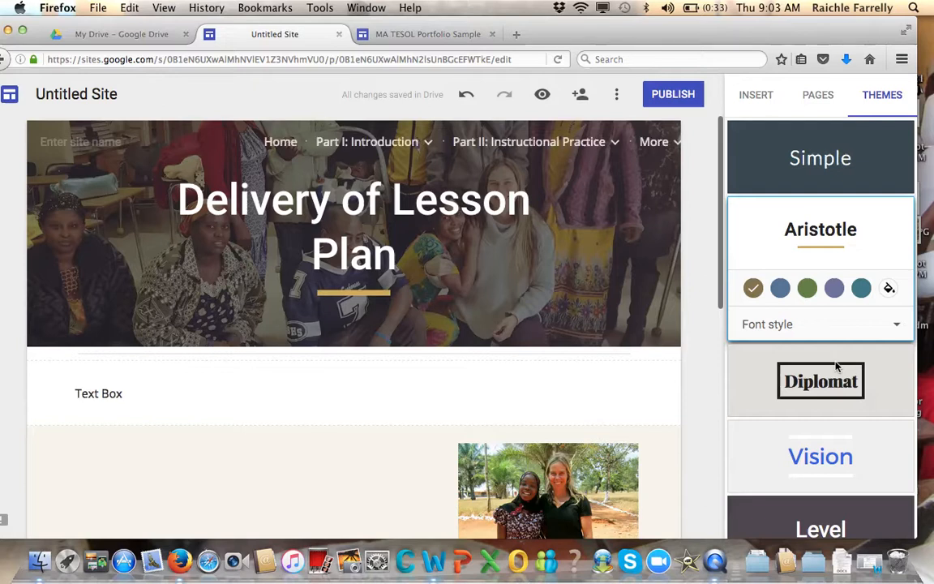
left_click(837, 366)
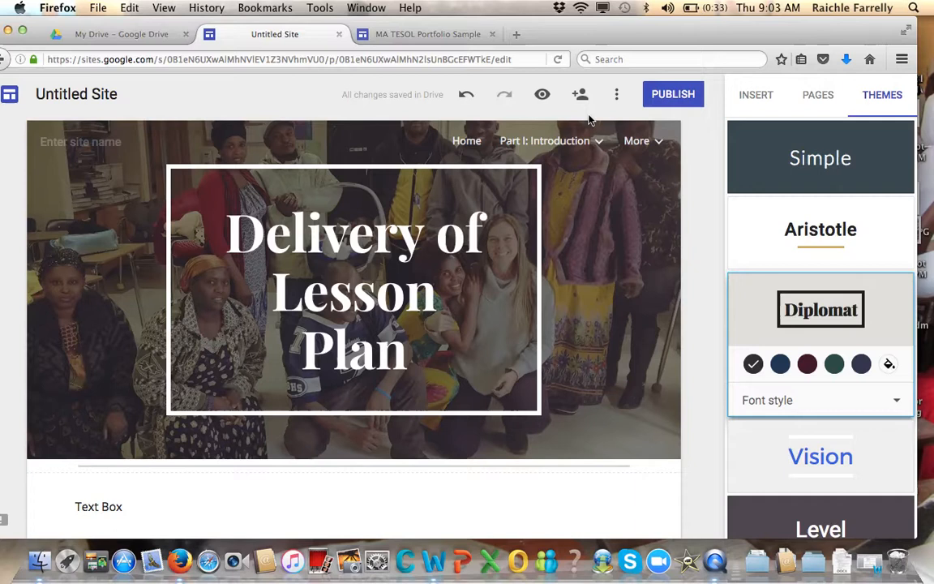
- Preview the site, check the sub pages listed under Parts I and II, and go to the Teaching Philosophy page
left_click(542, 96)
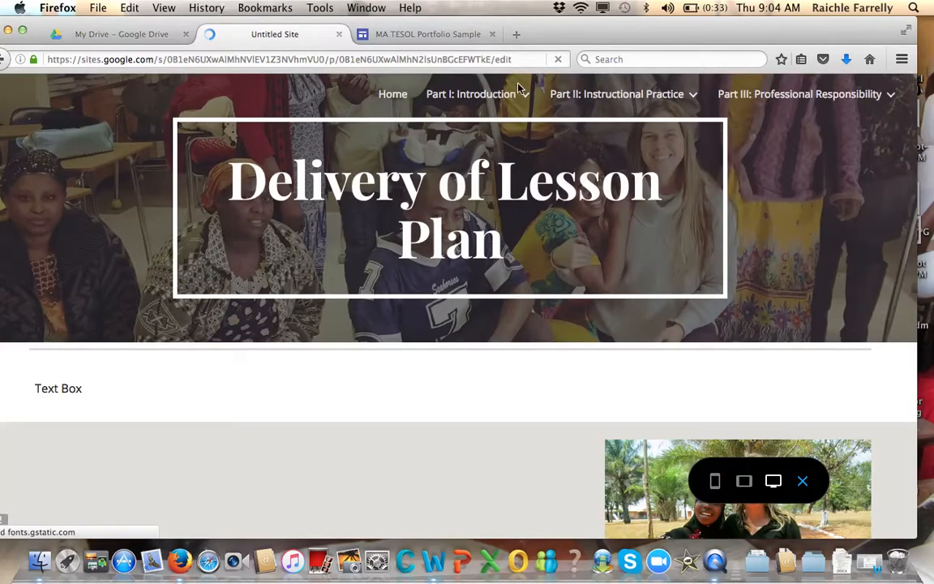
left_click(502, 101)
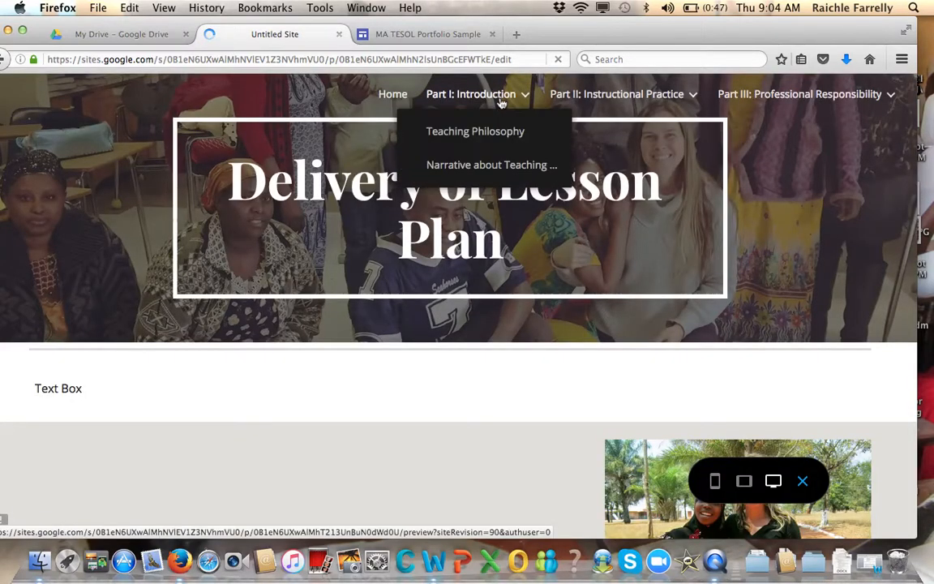
left_click(620, 98)
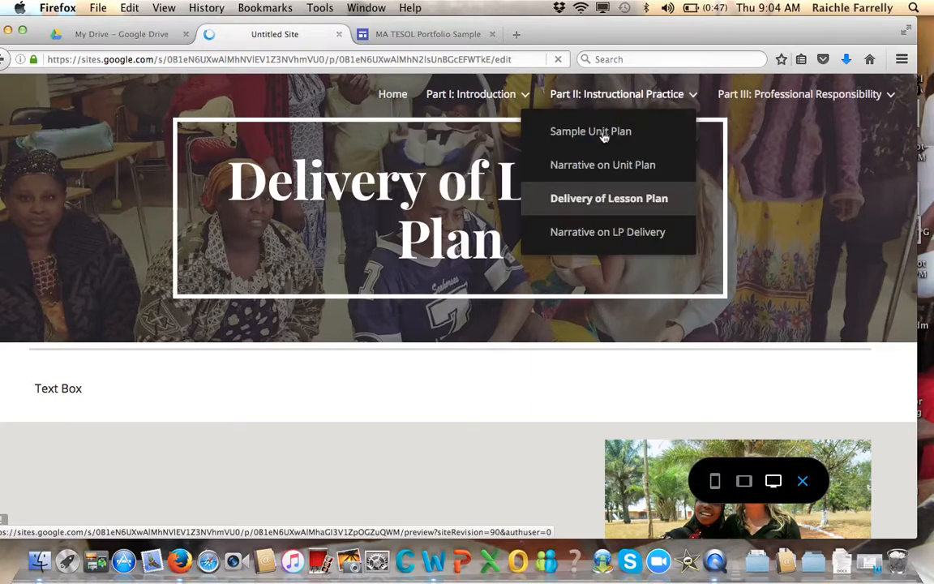
left_click(523, 99)
left_click(484, 132)
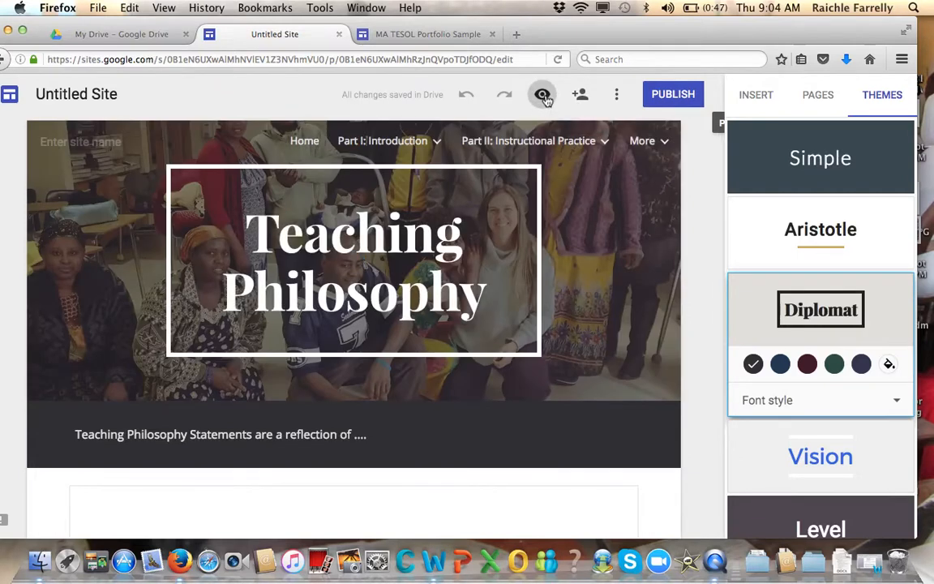
- Preview the Teaching Philosophy page and examine it down to the embedded document
left_click(542, 96)
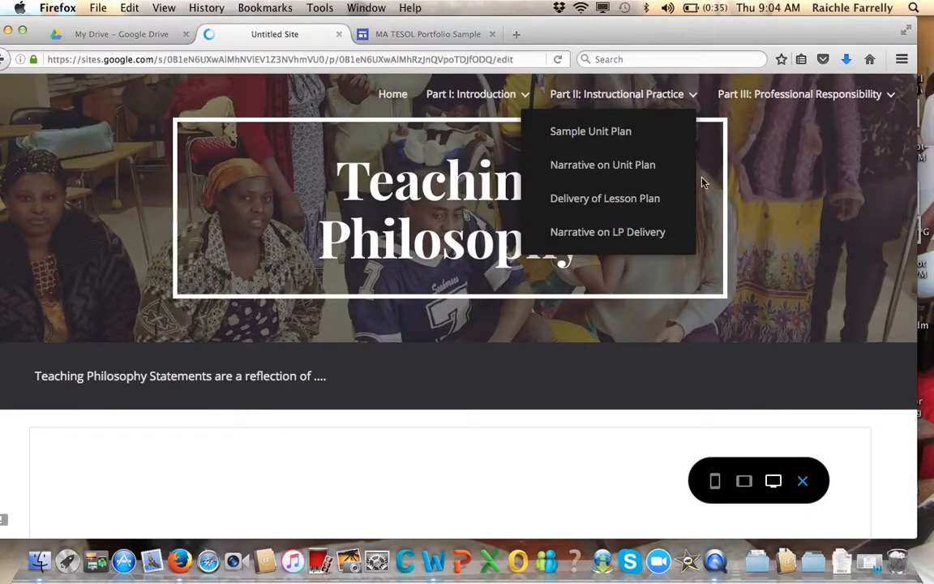
scroll(840, 324, "down", 4)
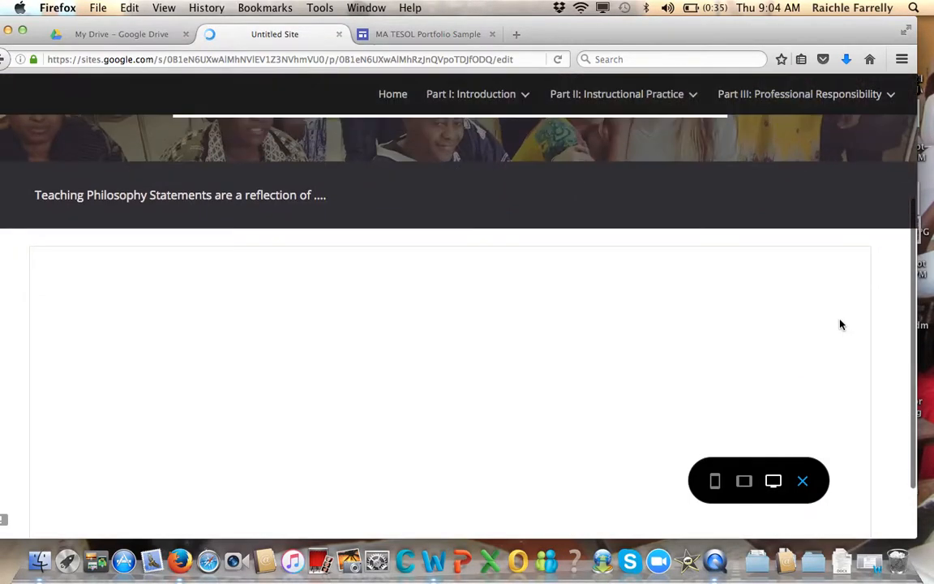
scroll(840, 324, "down", 2)
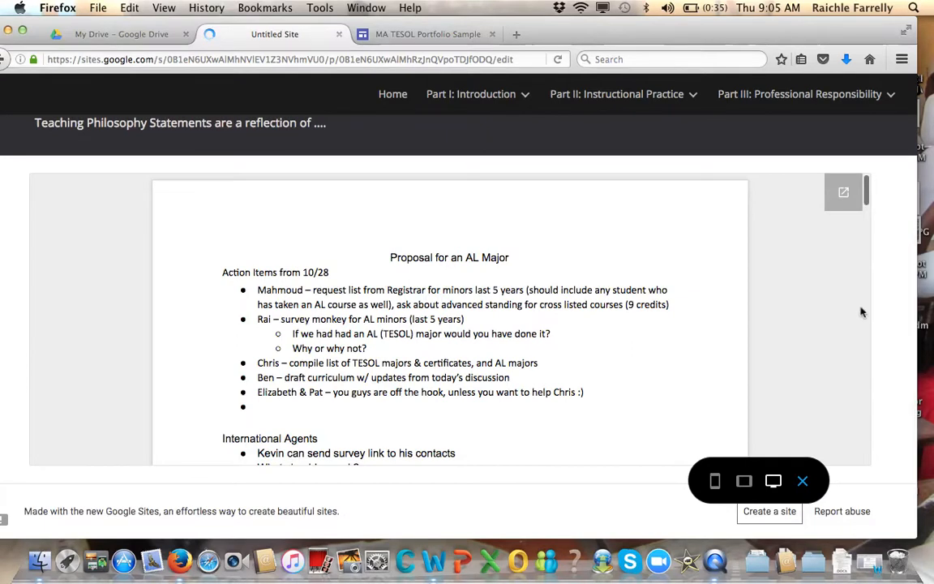
- Switch to the MA TESOL Portfolio Sample site and examine its Teaching Philosophy page down to the linked rubric
left_click(429, 35)
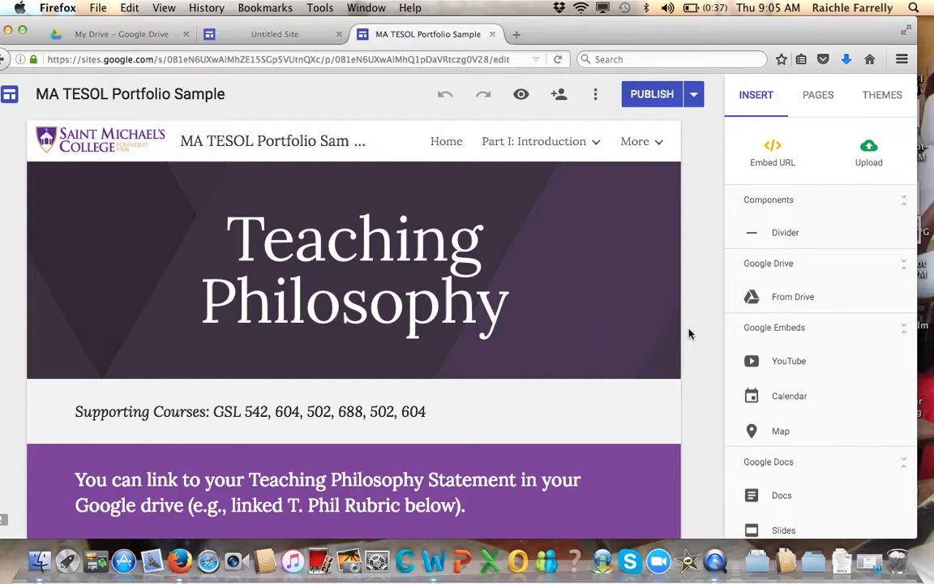
scroll(690, 333, "down", 3)
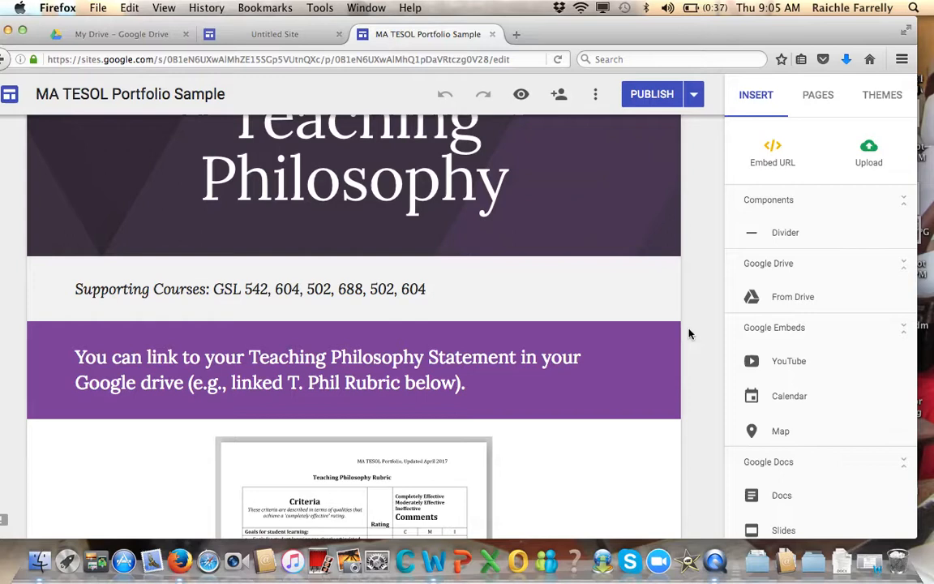